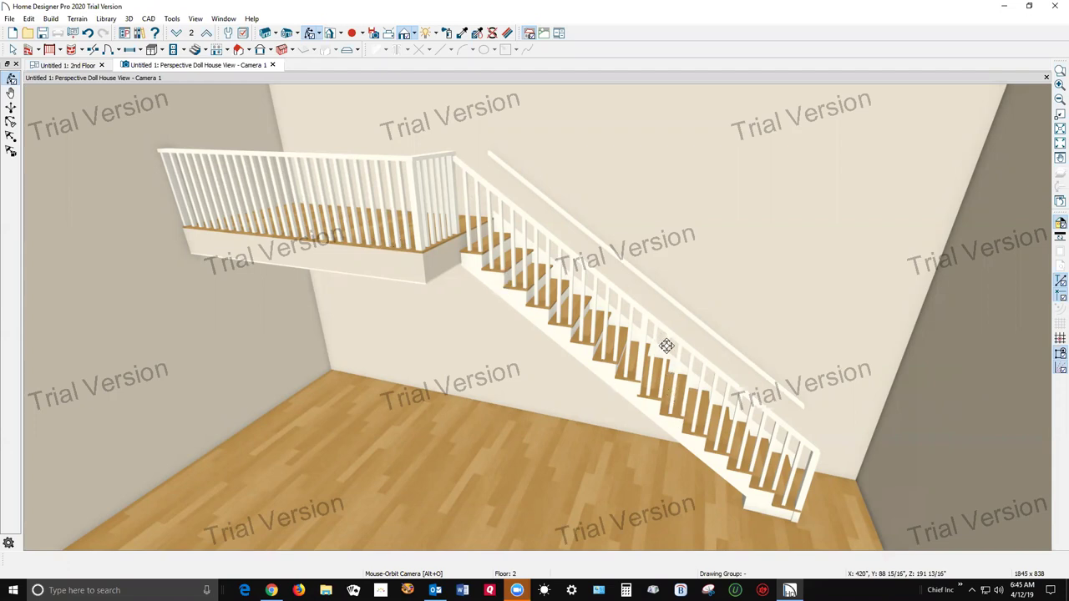
Leave orbit mode and switch to Select Objects with Space
key("space")
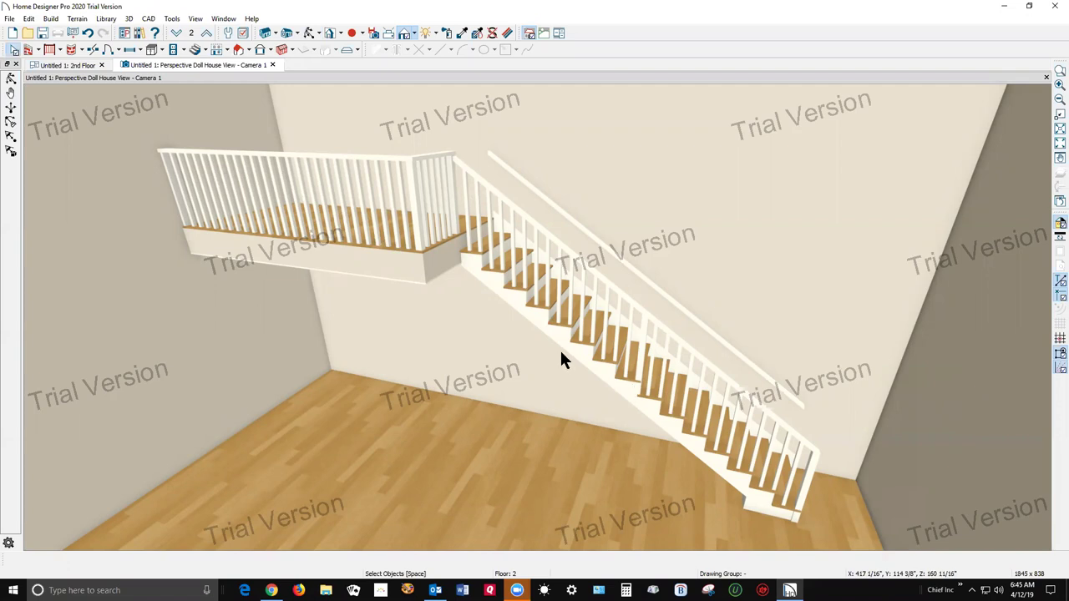
Select the staircase, open Interior Staircase Specification with Ctrl+E, and view its Materials
right_click(585, 361)
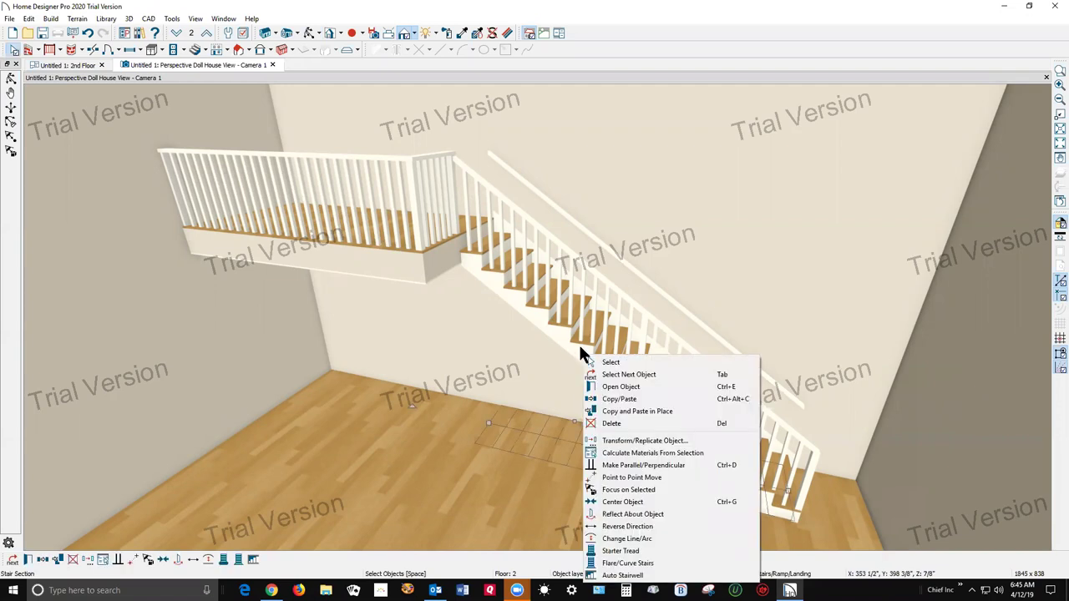
left_click(582, 351)
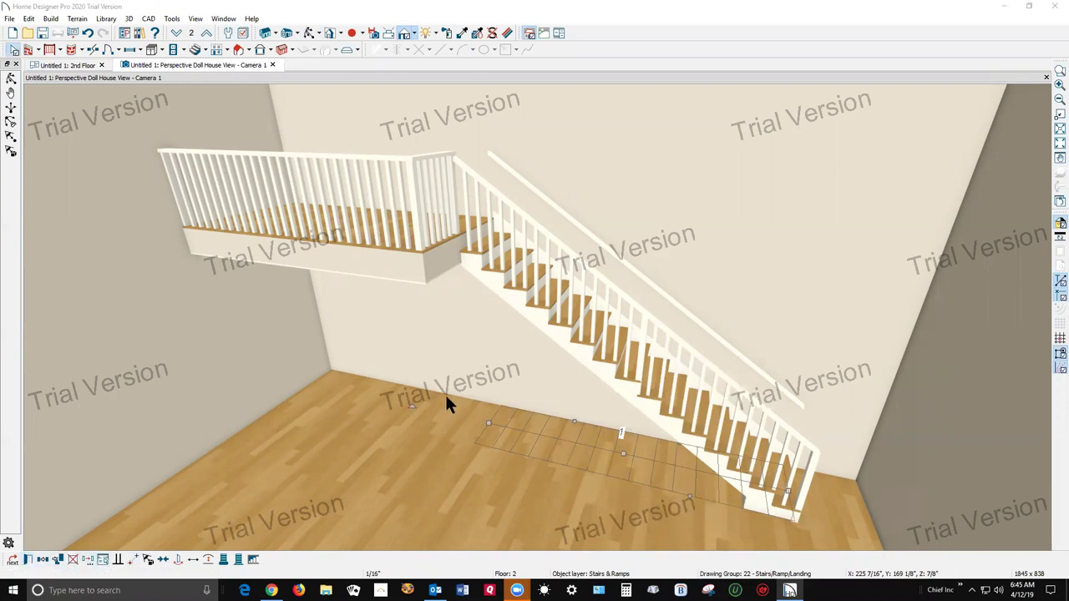
key("ctrl+e")
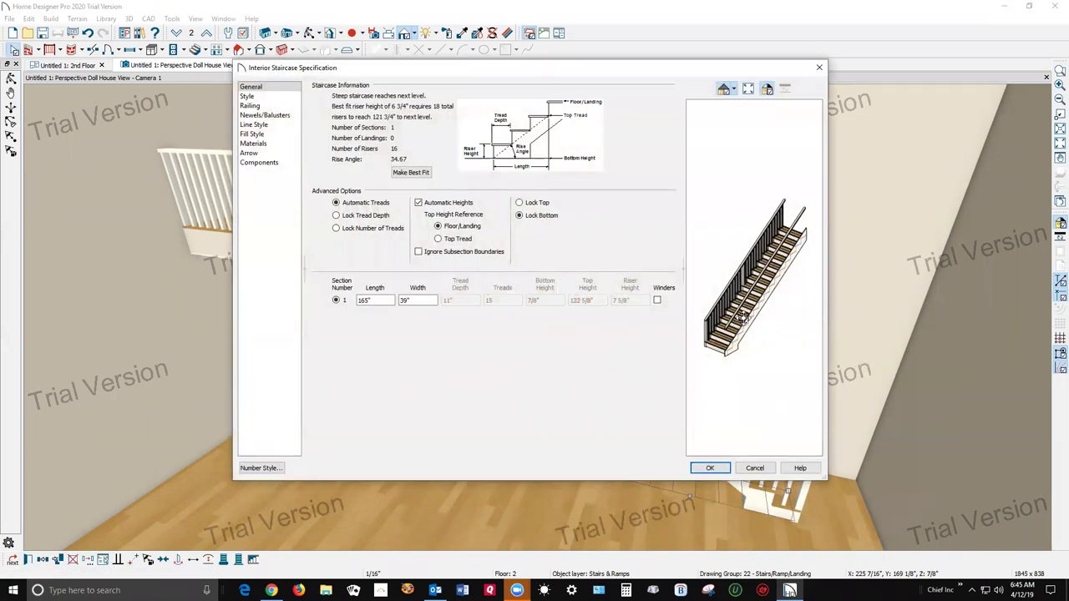
left_click_drag(742, 319, 824, 238)
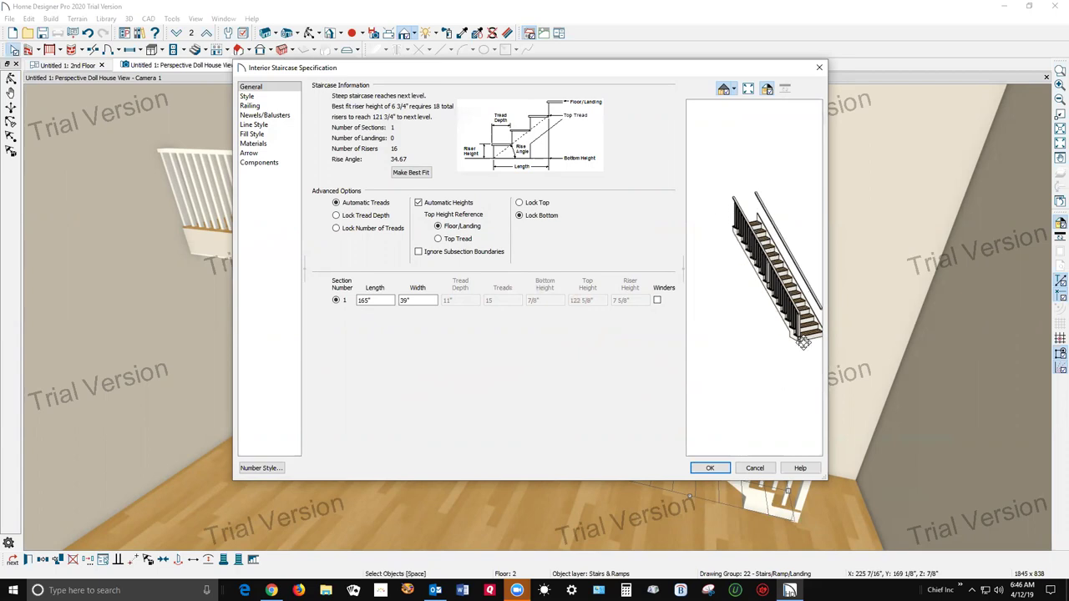
left_click_drag(745, 303, 829, 292)
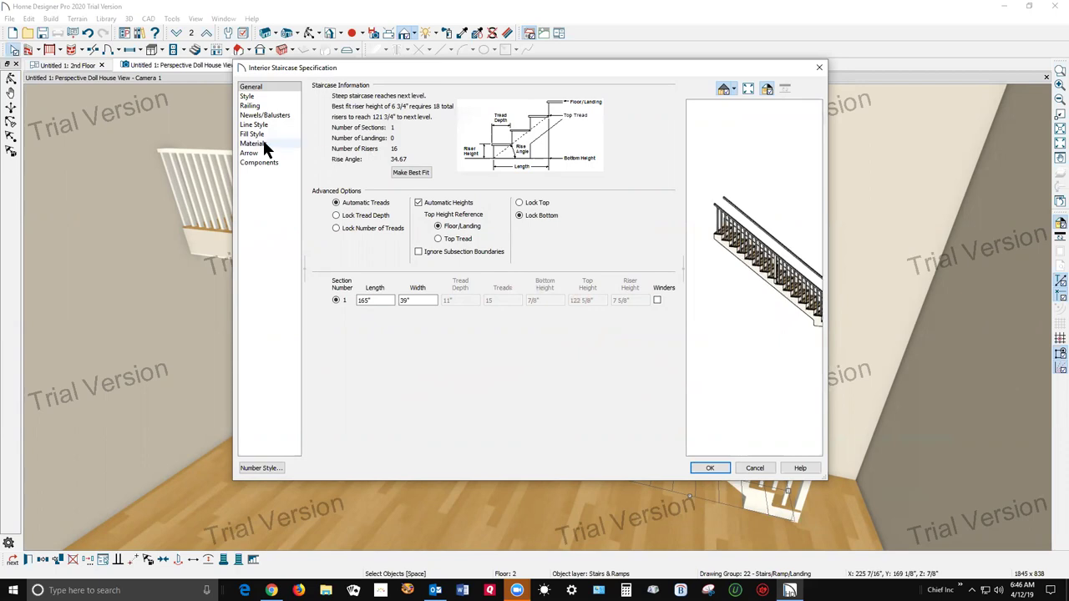
left_click(789, 591)
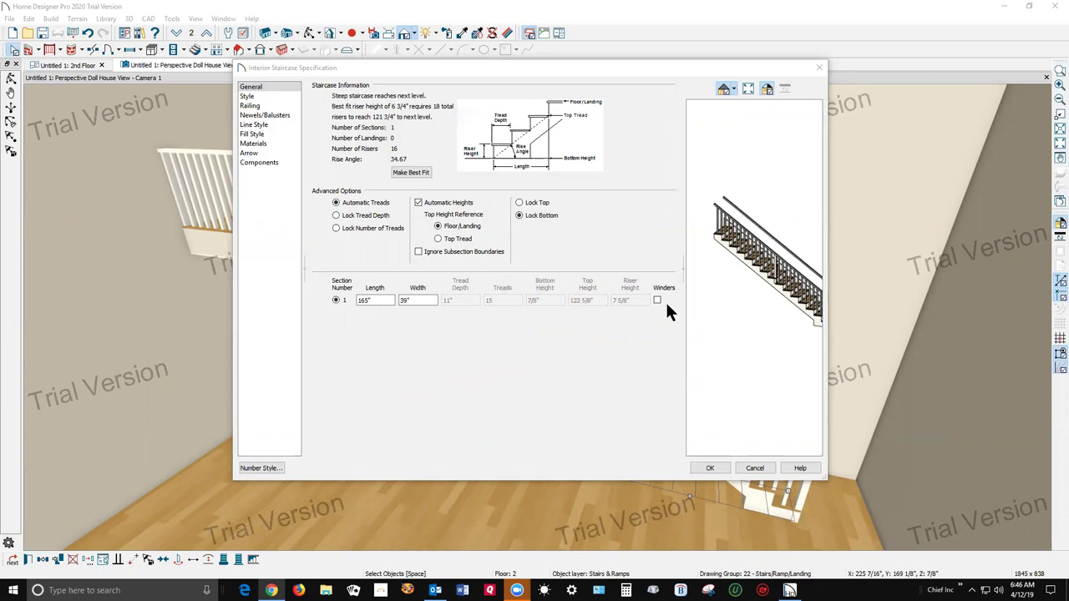
Select the Rails, Newels and Balusters rows together and open Select Material for them
left_click(253, 144)
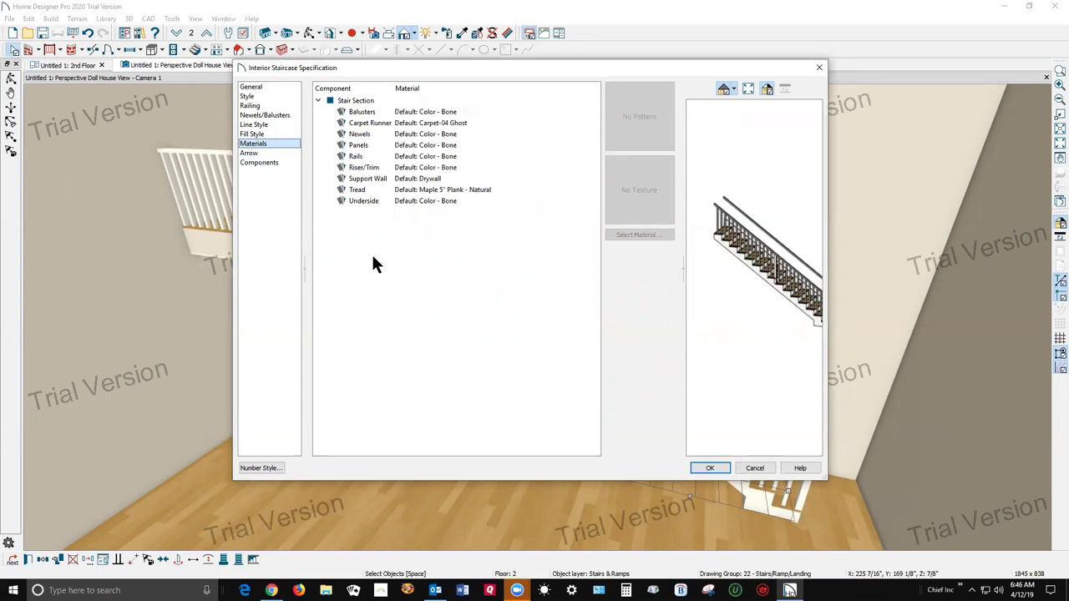
left_click(365, 155)
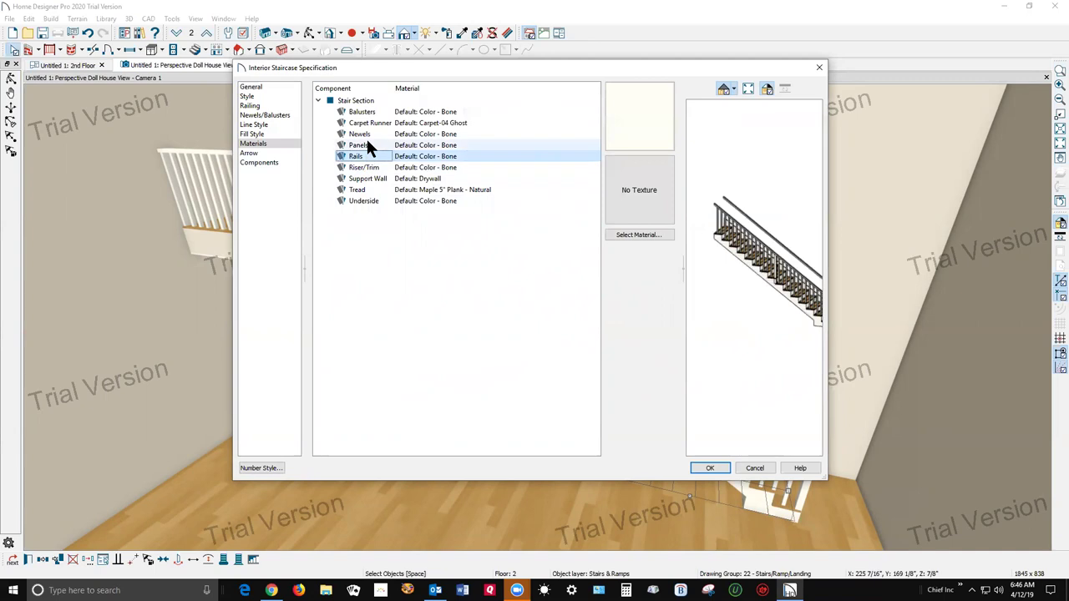
left_click(367, 136, "ctrl")
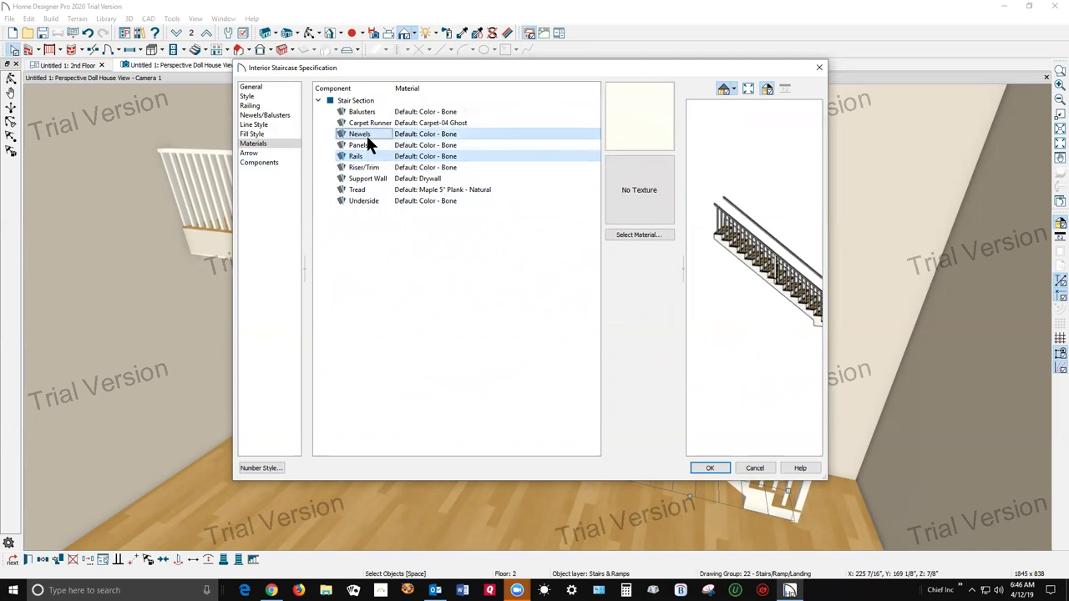
left_click(363, 113, "ctrl")
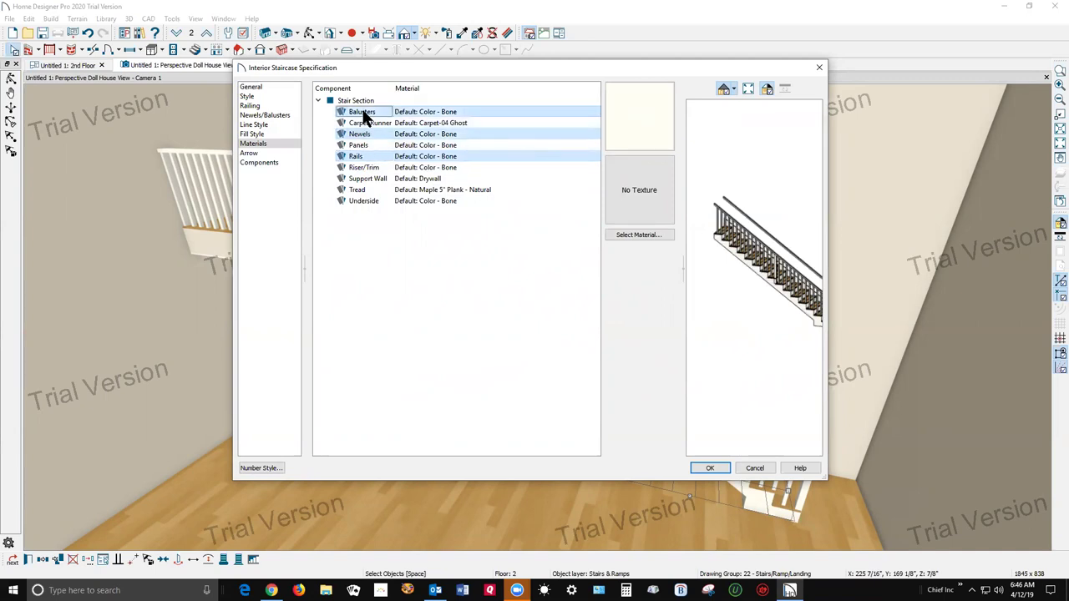
left_click(624, 236)
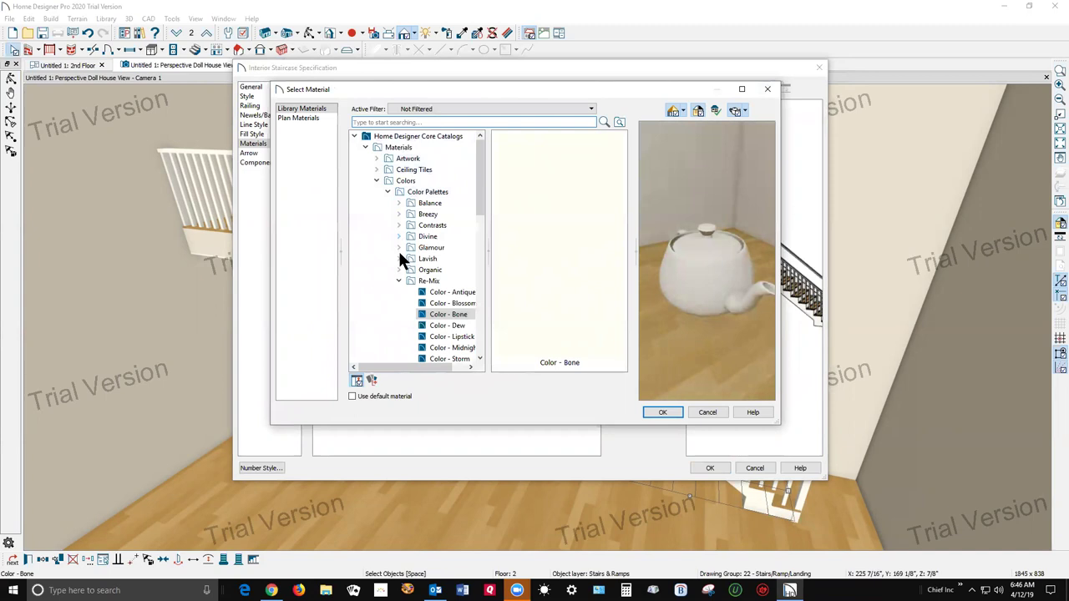
Browse the Colors > Generic Colors library to the grey and black swatches
left_click(399, 279)
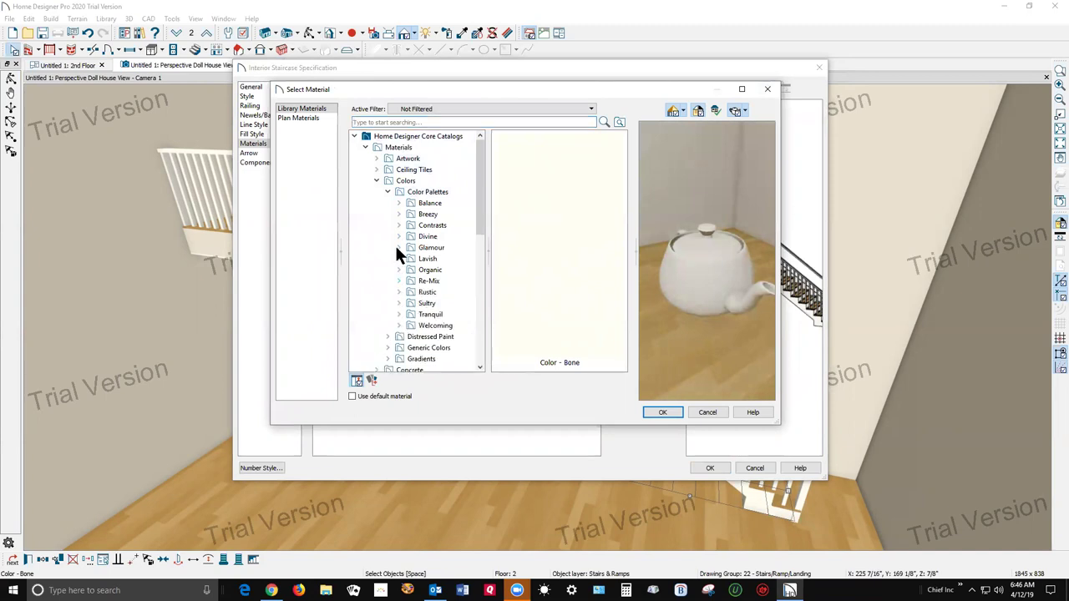
left_click(378, 181)
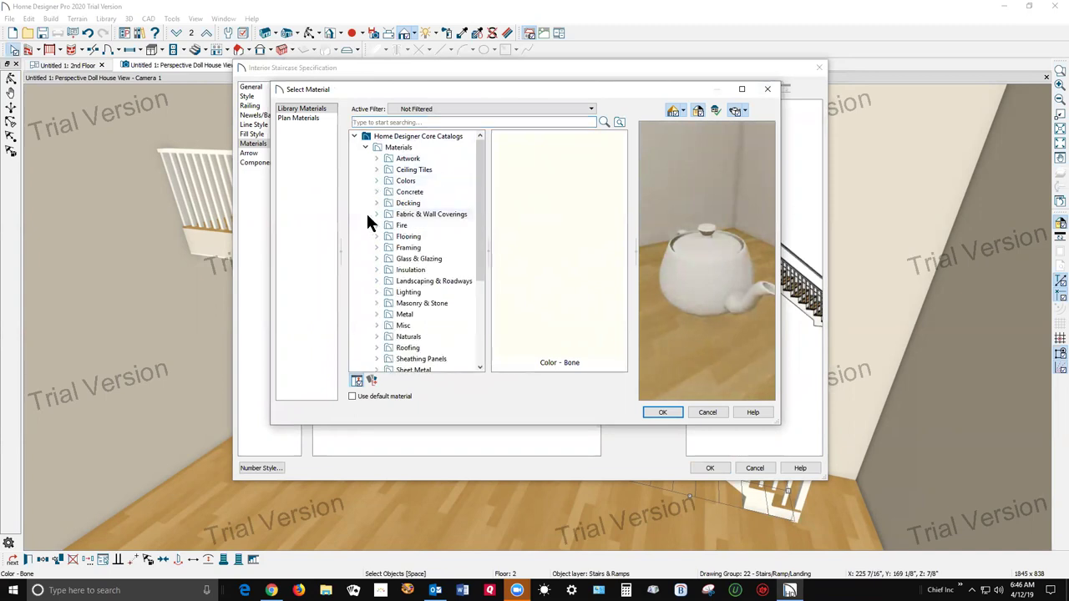
left_click(377, 180)
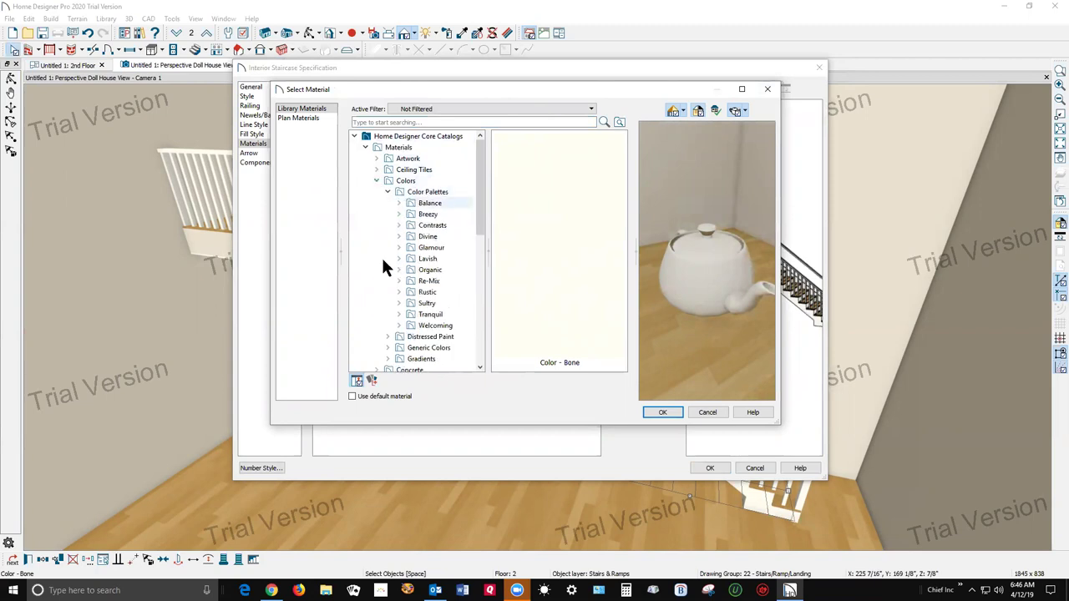
left_click(388, 348)
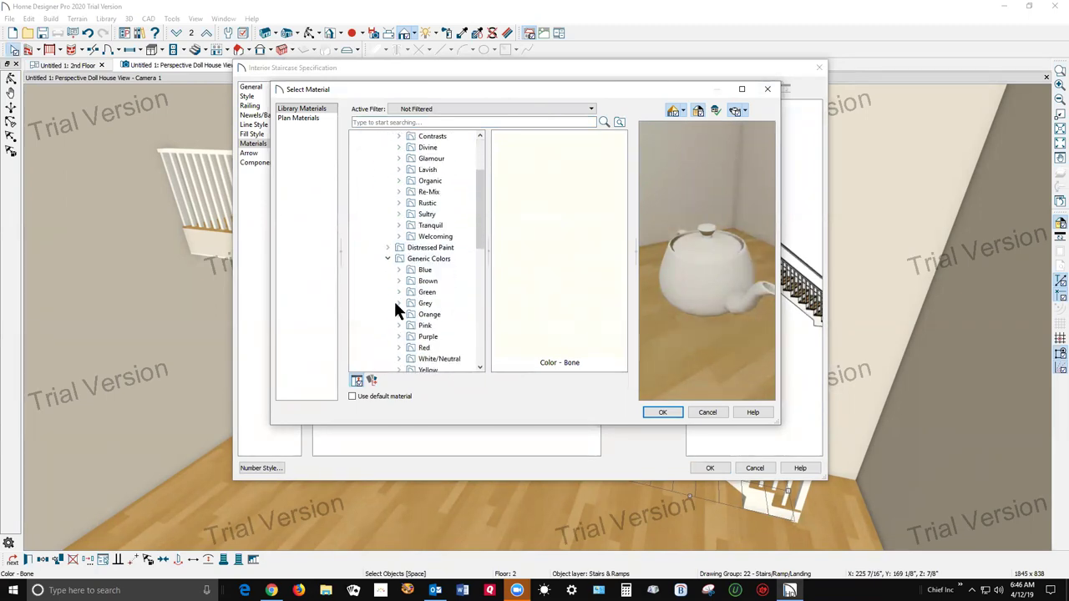
scroll(391, 341, "down", 2)
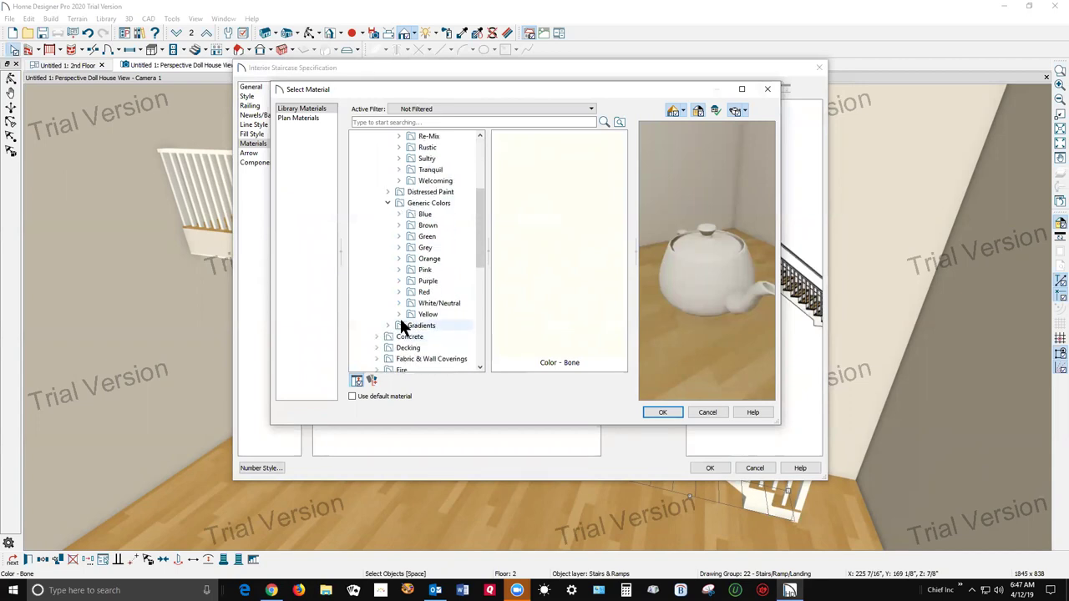
left_click(400, 304)
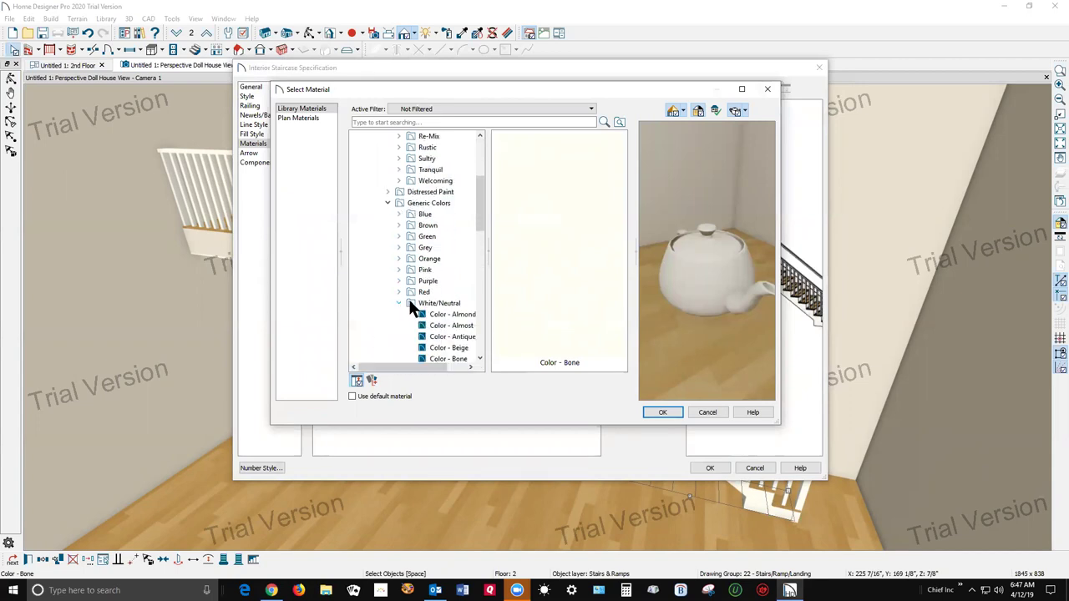
left_click(421, 306)
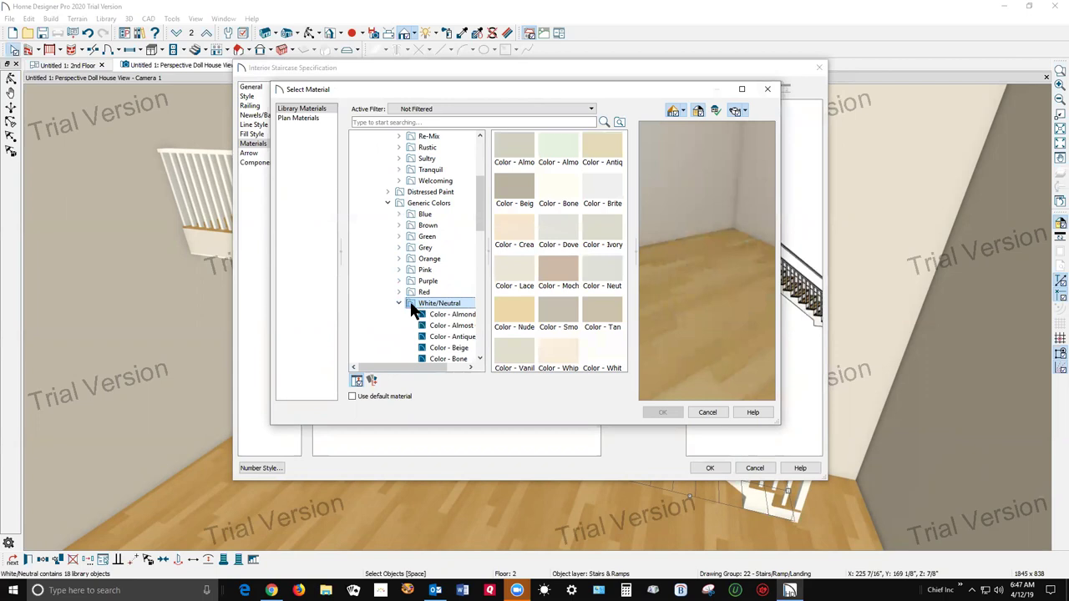
left_click(398, 302)
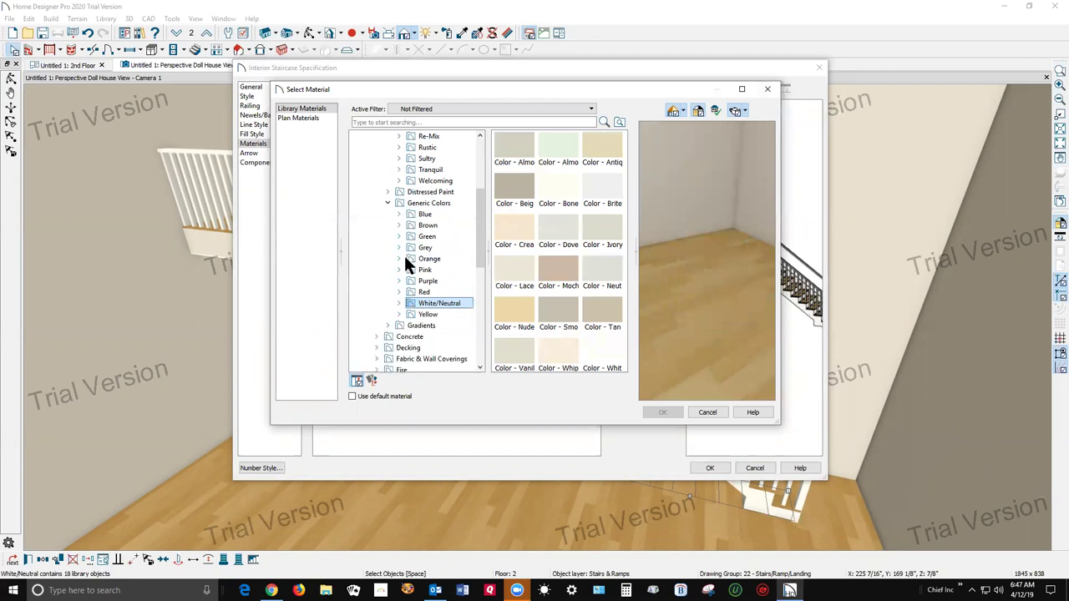
left_click(417, 247)
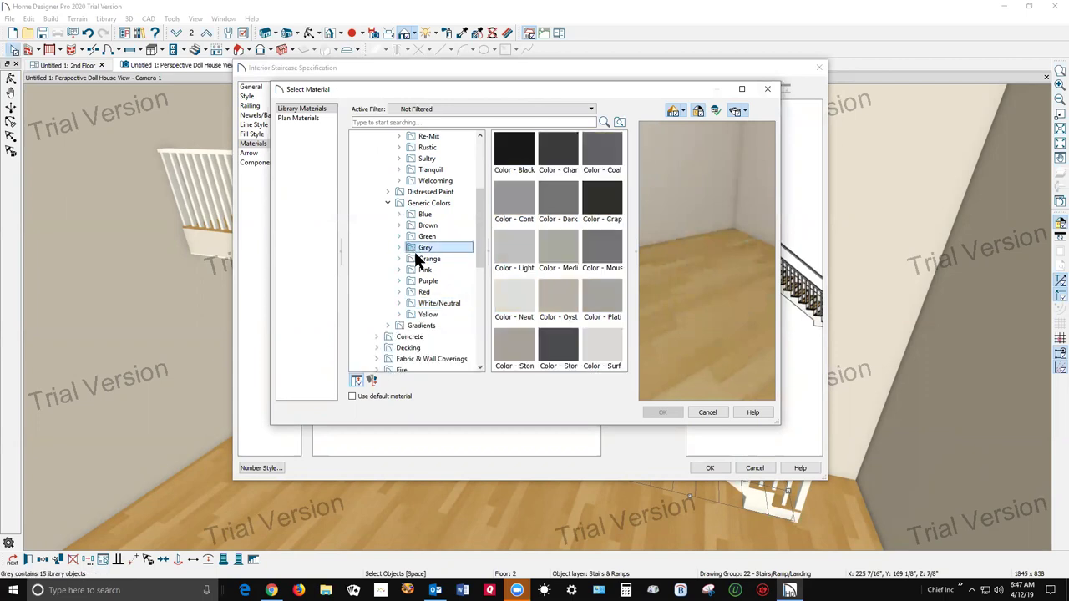
Apply Color - Black to balusters, newels and rails, then rotate the preview to check
left_click(527, 155)
left_click(676, 409)
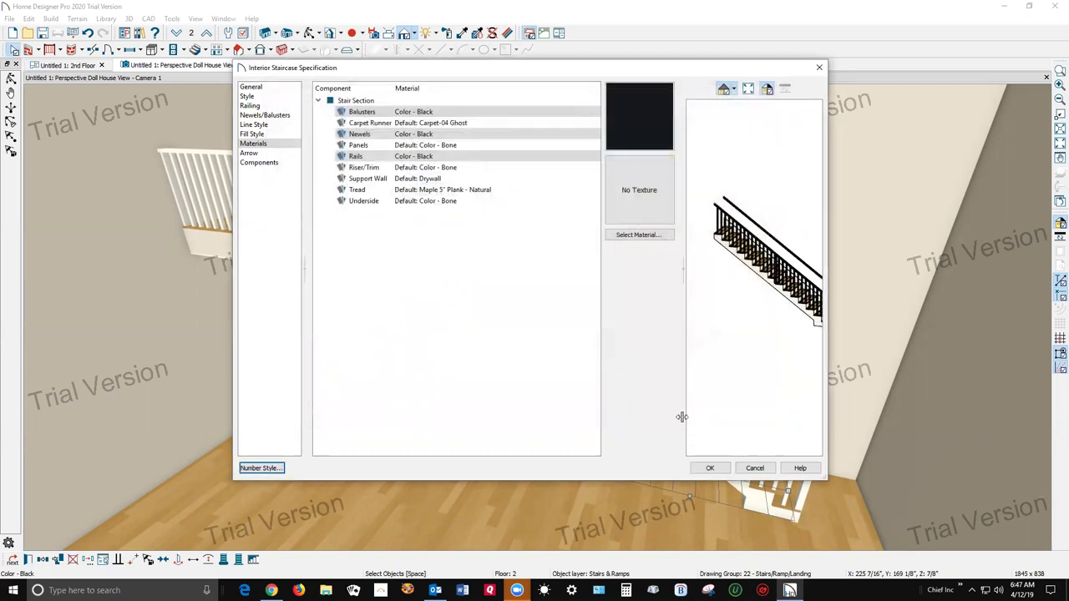
left_click_drag(763, 337, 625, 298)
scroll(741, 288, "up", 3)
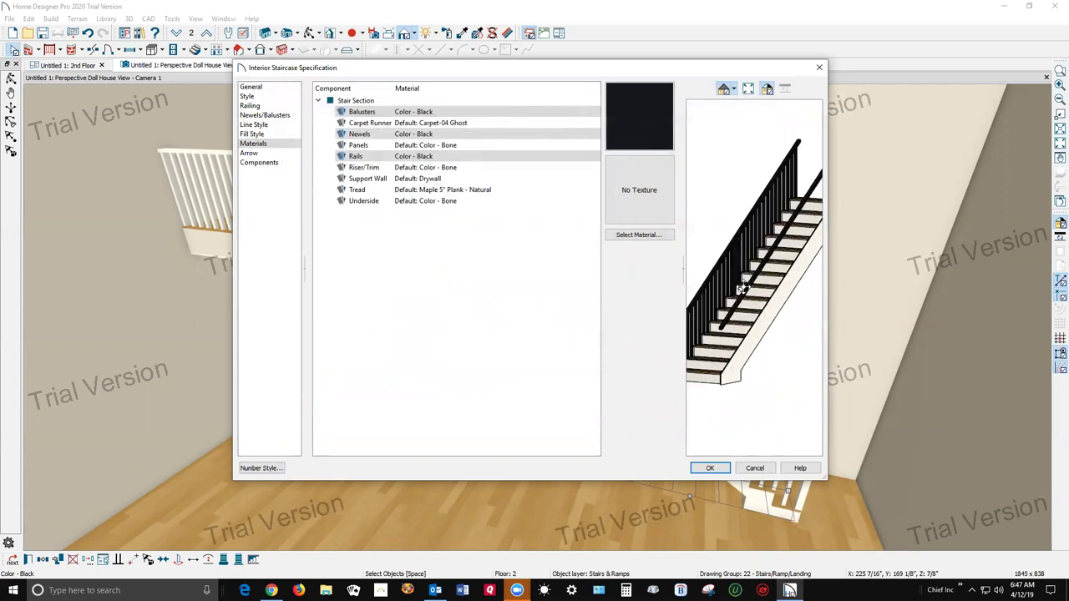
left_click_drag(742, 288, 820, 294)
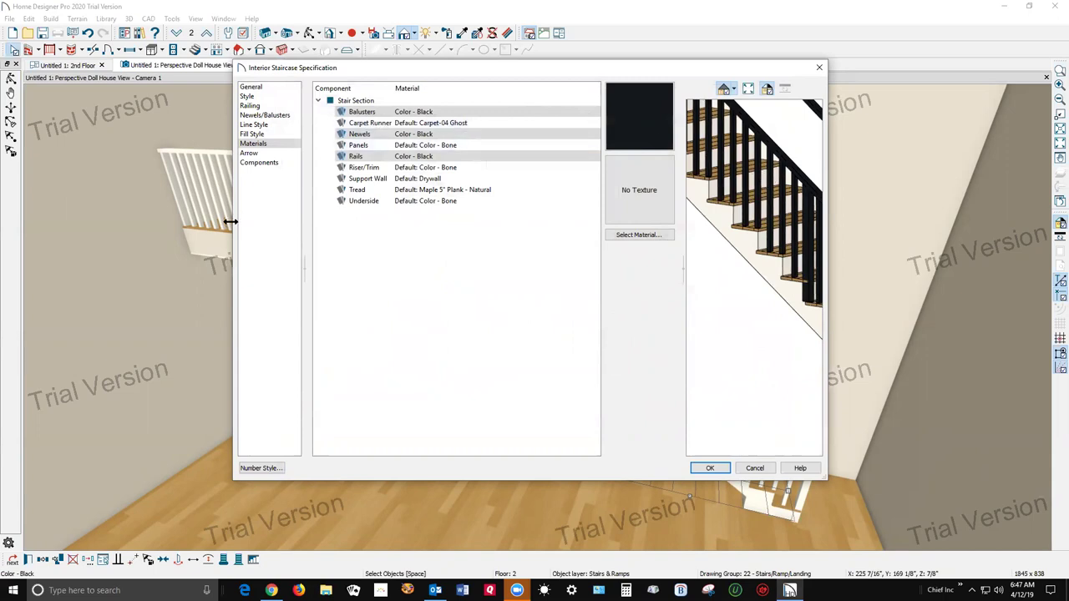
Set the newel width to 2 3/4" and the baluster width to 1/2"
left_click(249, 116)
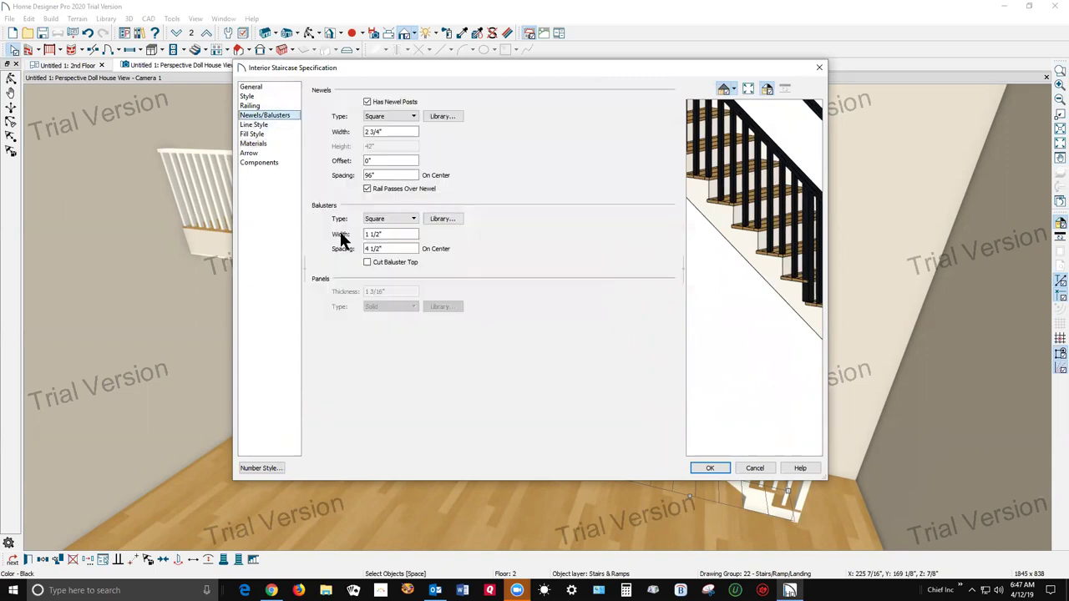
double_click(373, 134)
type("3/")
left_click(381, 234)
double_click(367, 234)
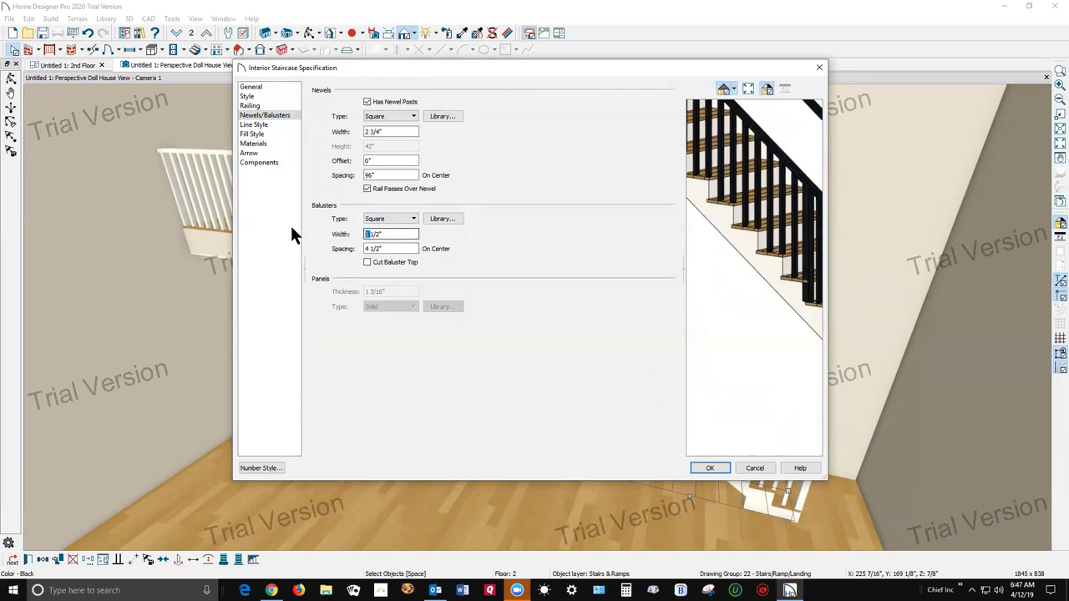
key("Delete")
key("Tab")
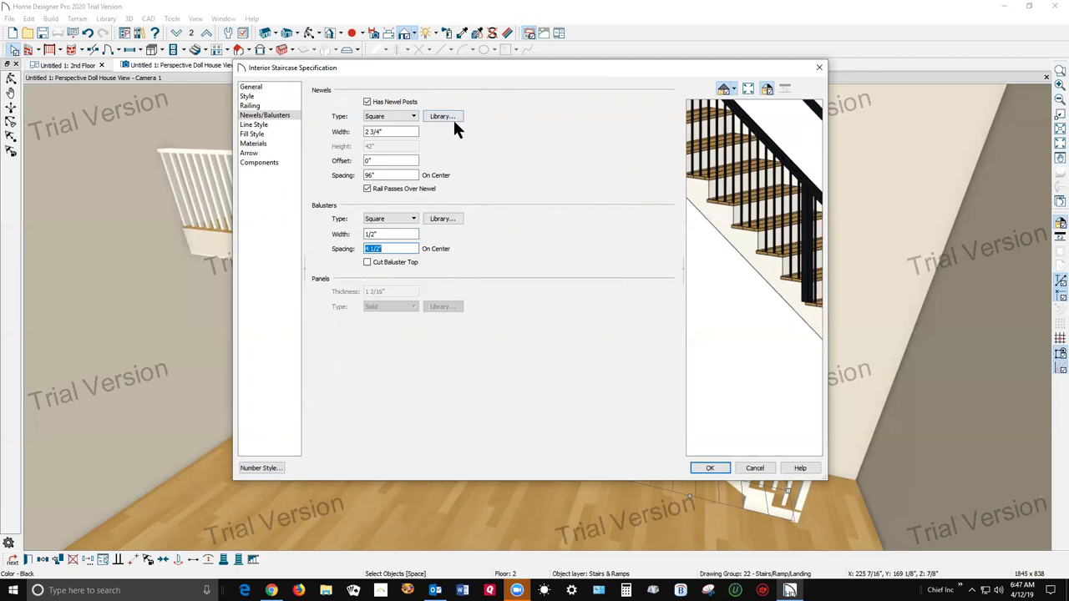
left_click(250, 107)
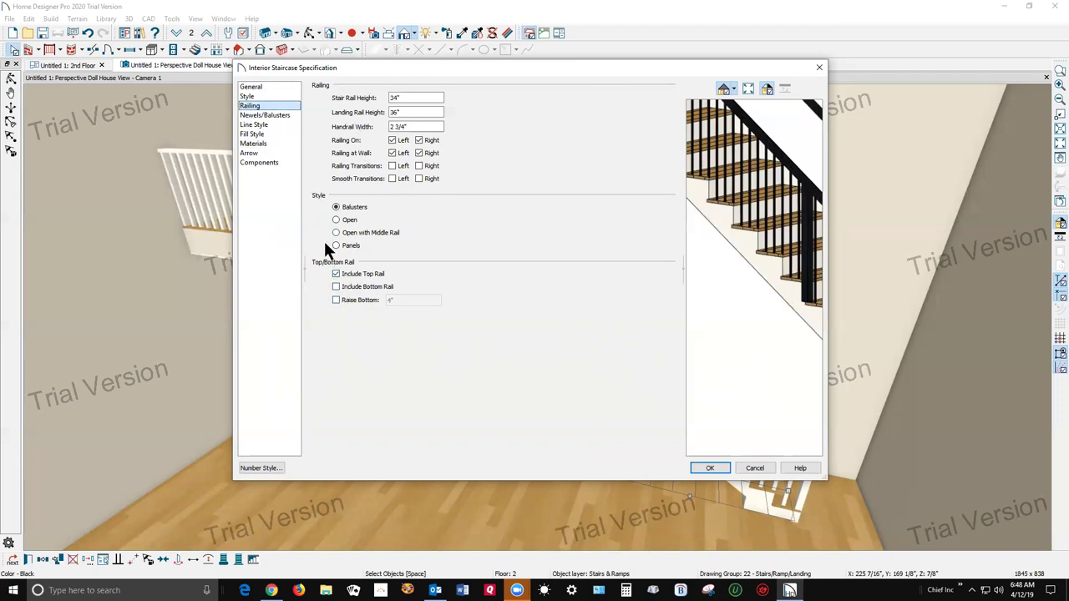
Change the newel width to 1 1/2" and apply the staircase changes
left_click(275, 117)
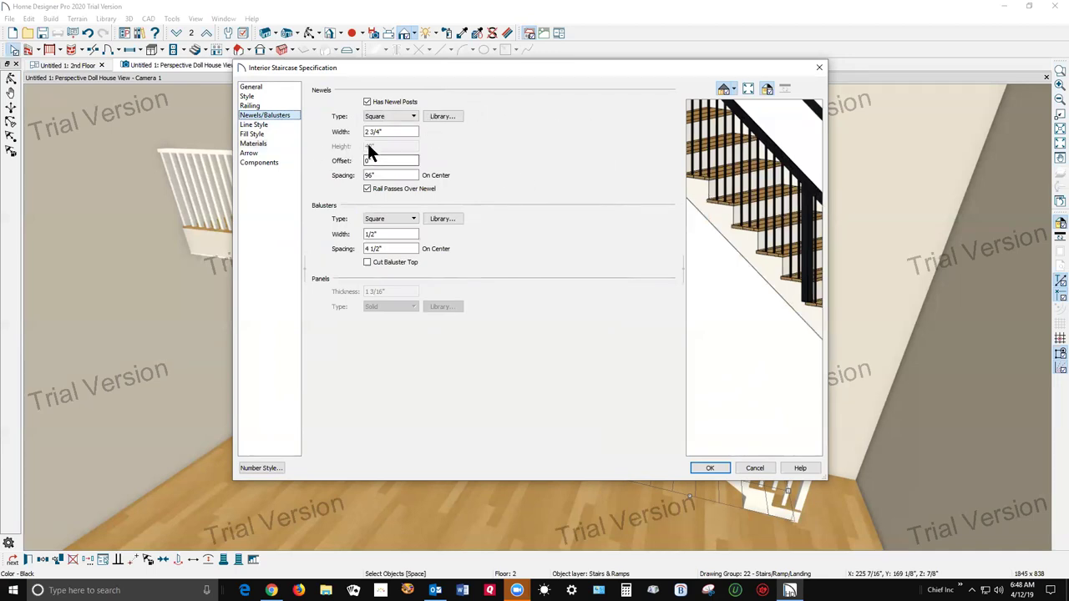
left_click_drag(386, 131, 182, 142)
type("1 1/2")
key("Tab")
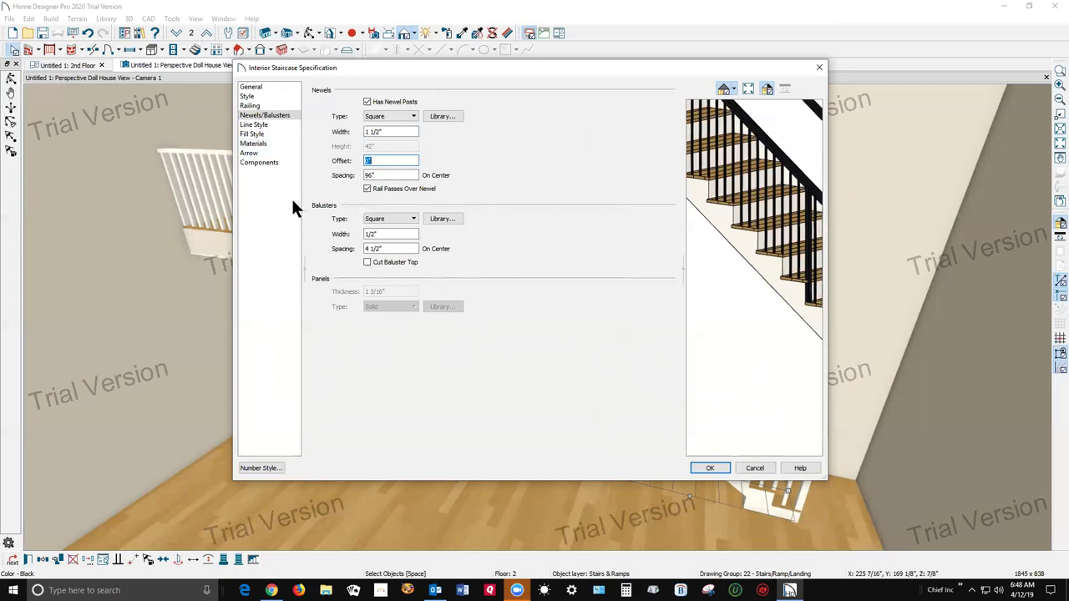
left_click(711, 468)
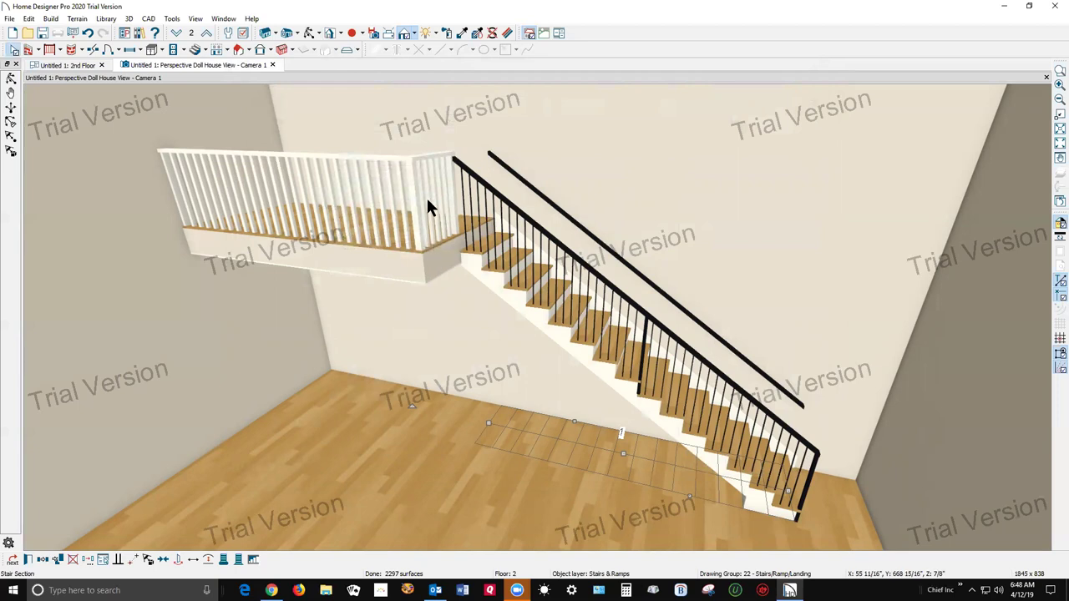
Delete the short stair-top railing and open the landing-end railing's settings
left_click(429, 153)
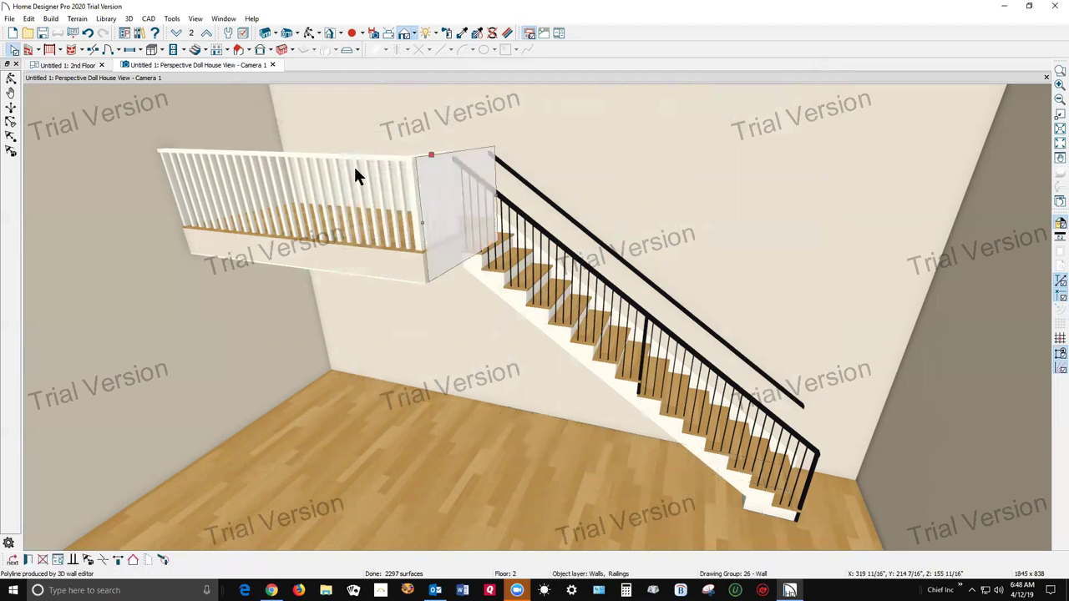
key("Delete")
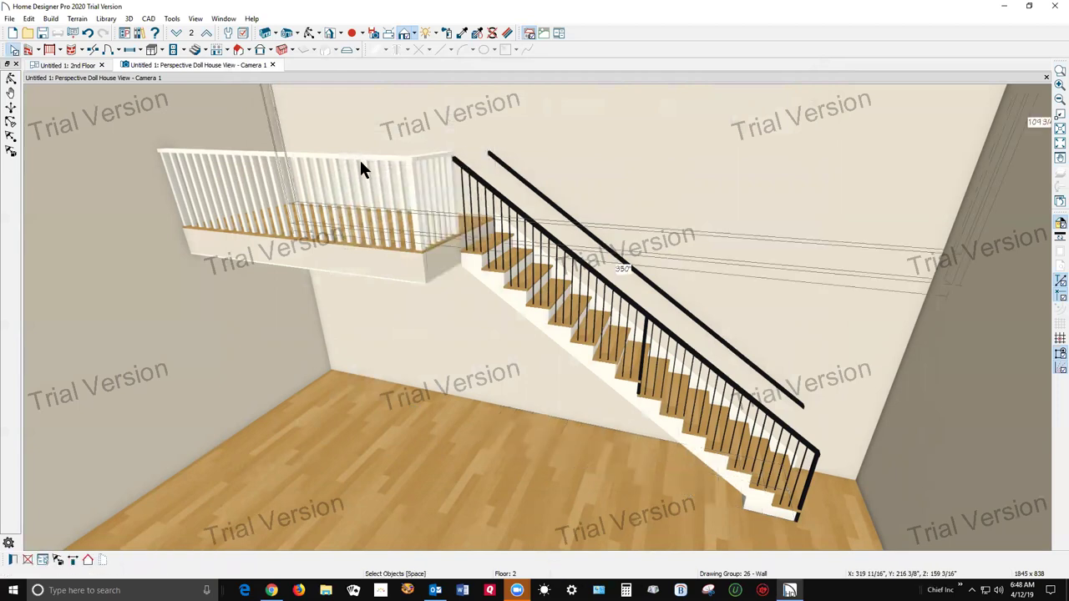
left_click(270, 153)
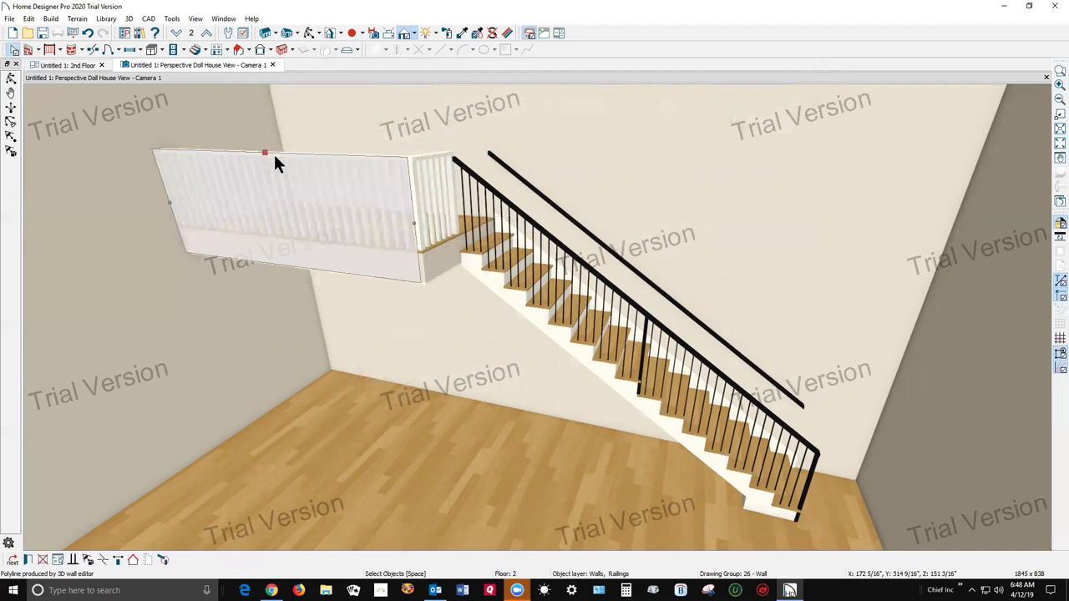
left_click(424, 163)
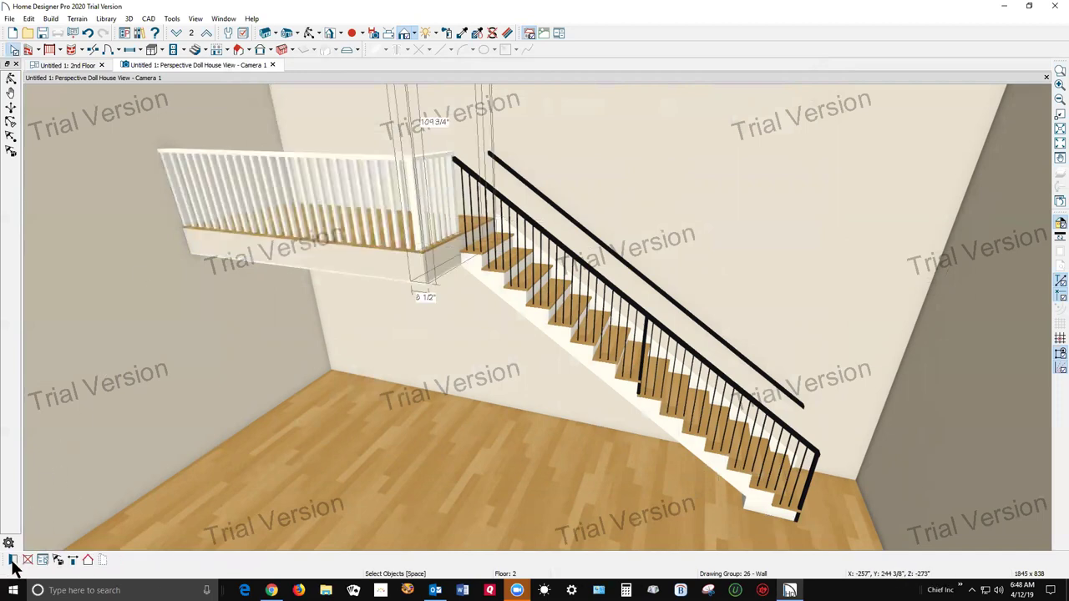
double_click(191, 319)
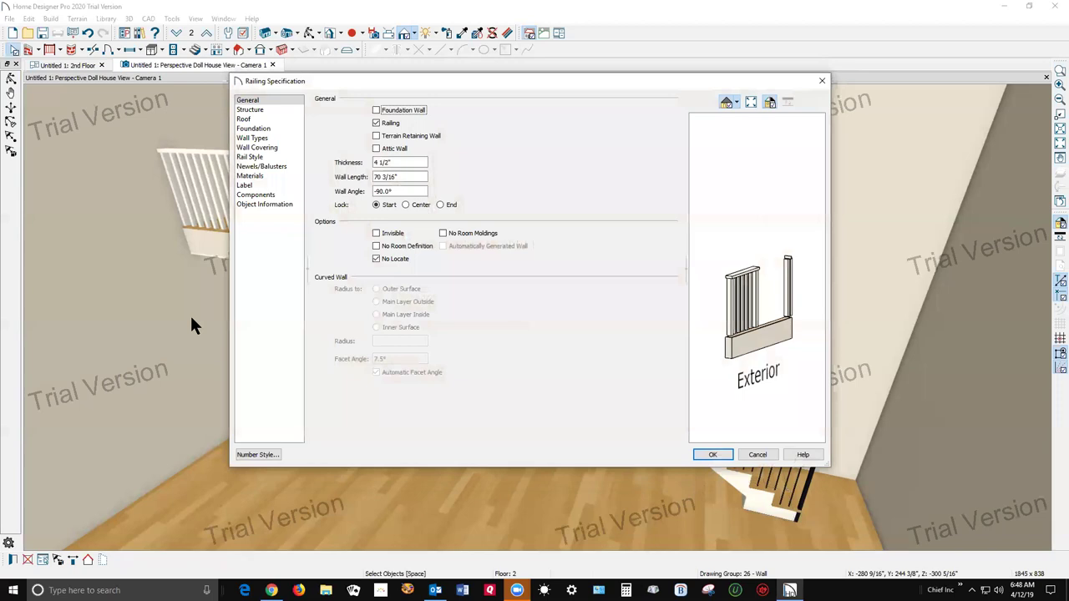
Give the landing-end railing 1 1/2" newels and 1/2" balusters
left_click(275, 185)
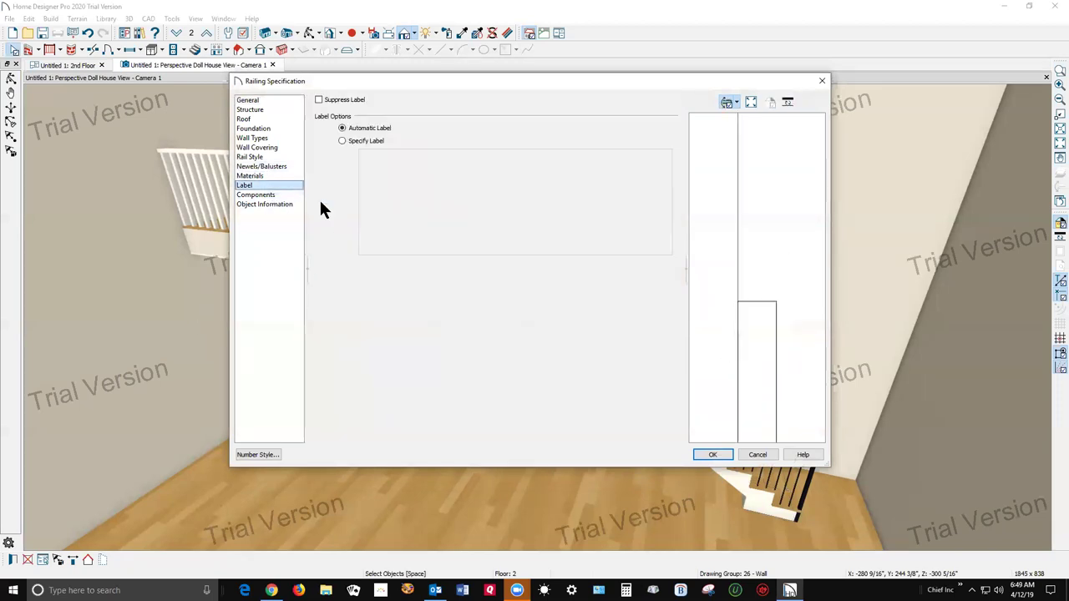
left_click(257, 167)
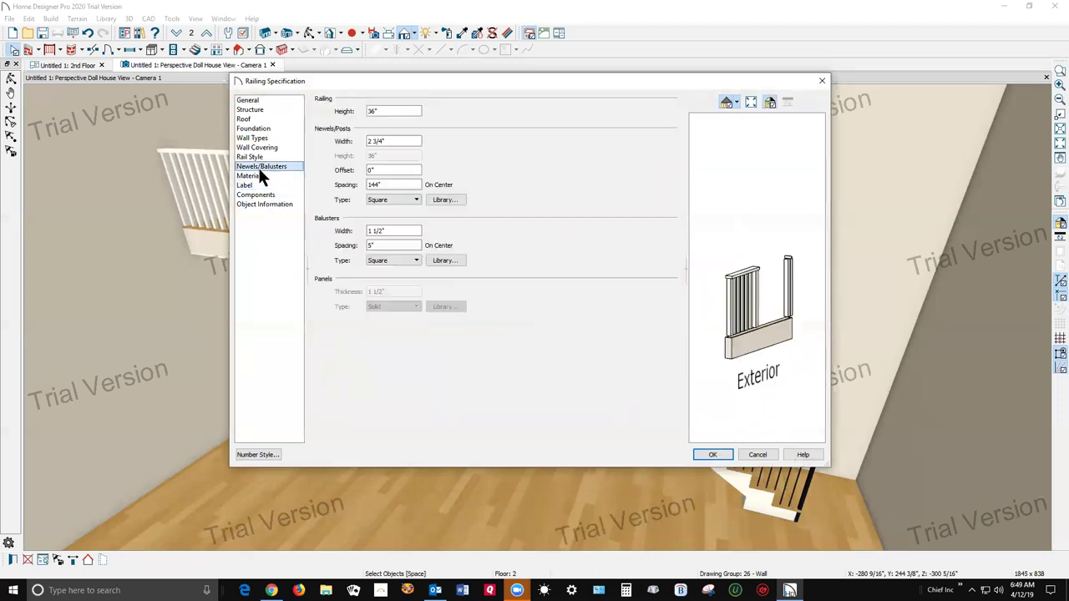
double_click(376, 142)
type("1")
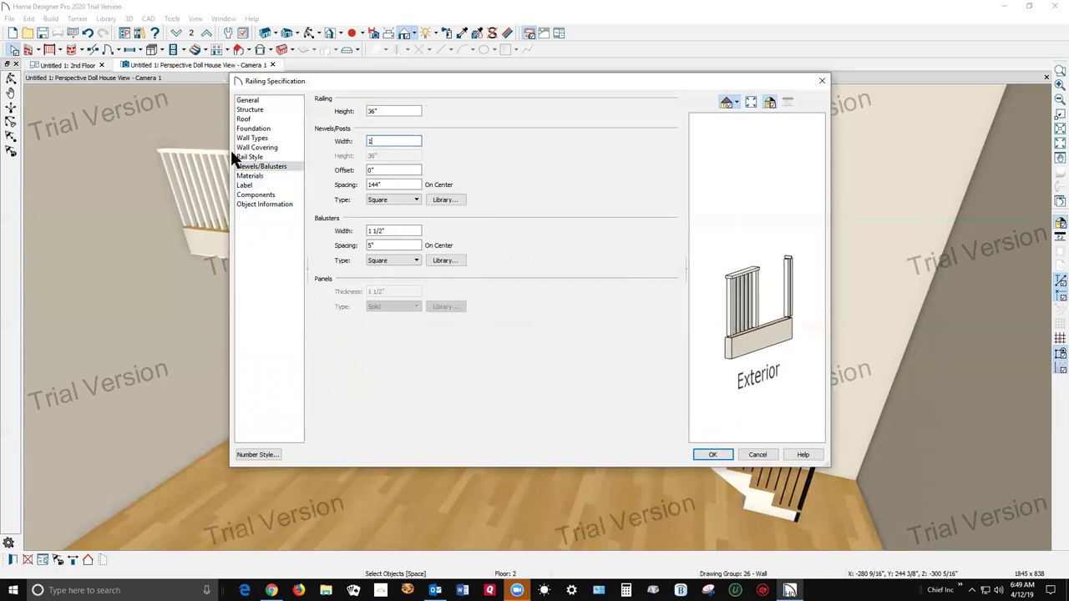
type(".5")
left_click(370, 230)
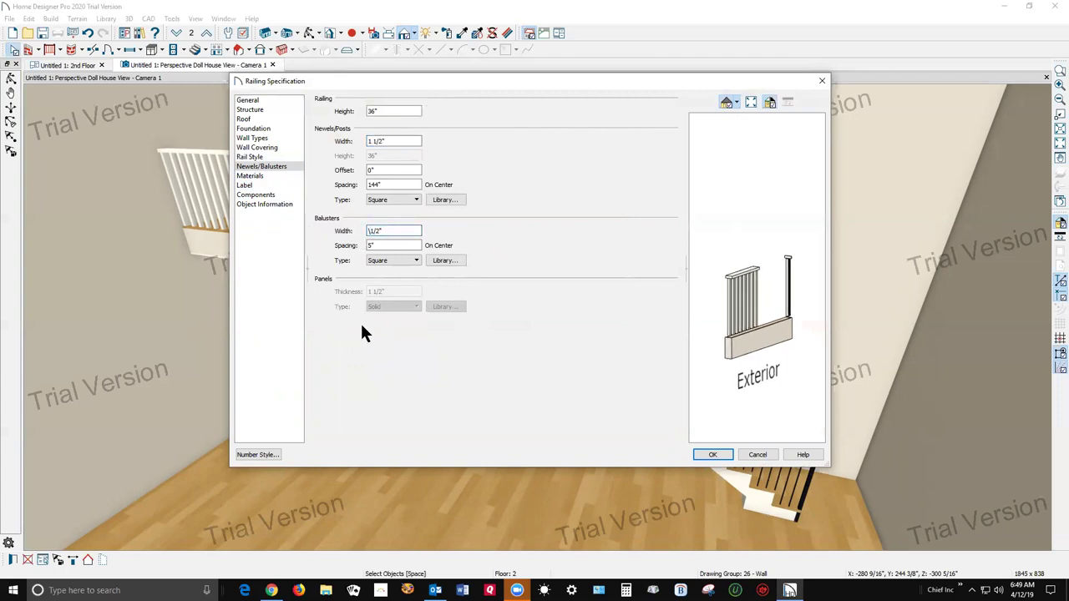
key("shift+Right")
Assign Color - Black to the railing's baluster, newel and rail
left_click(254, 175)
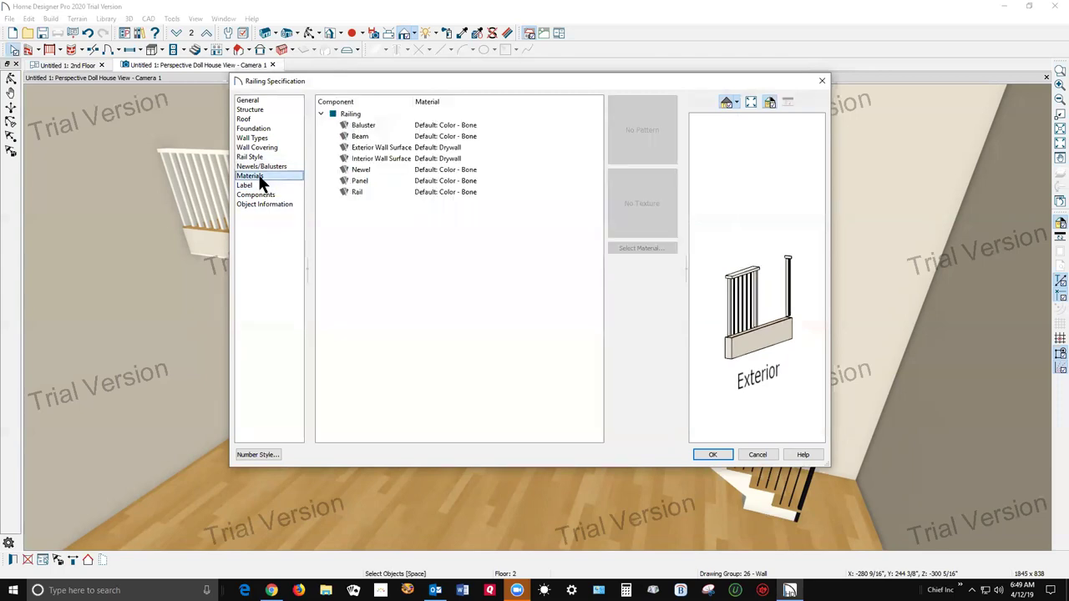
left_click(354, 192)
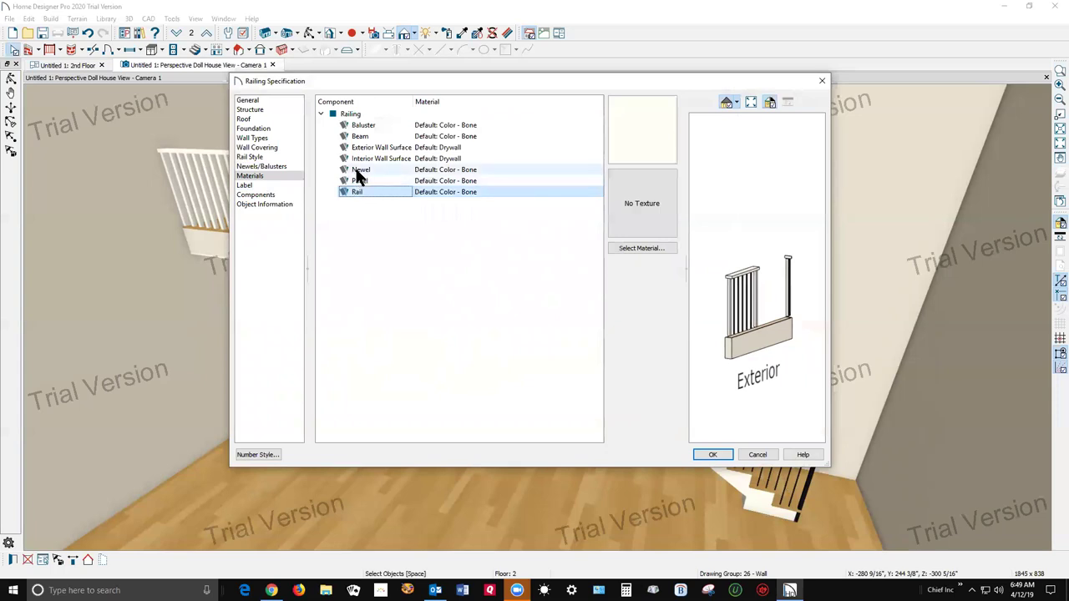
left_click(359, 171, "shift")
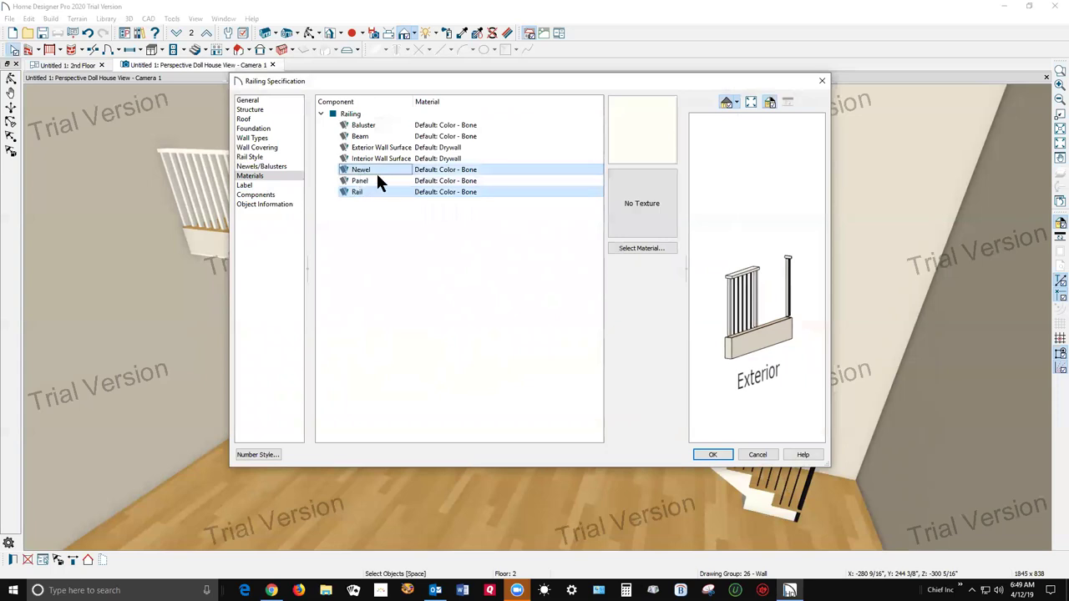
left_click(367, 122, "ctrl")
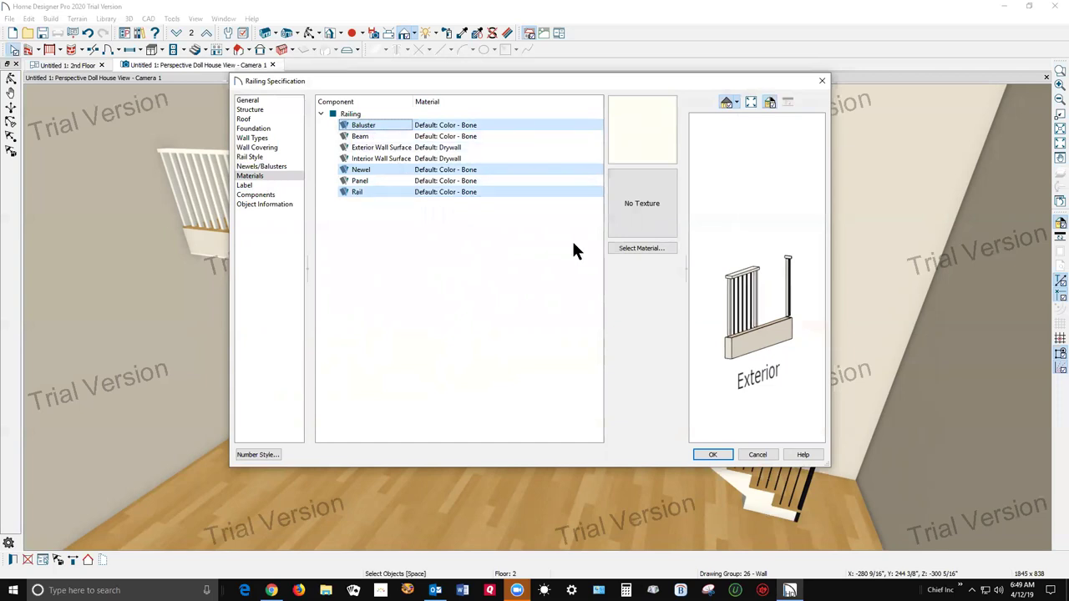
left_click(637, 247)
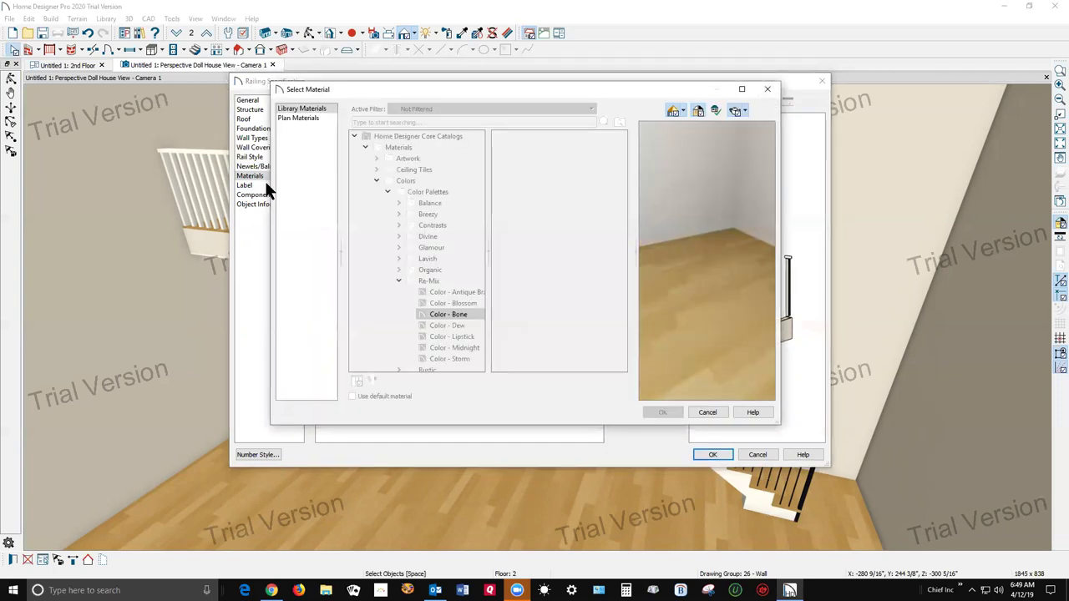
left_click(302, 119)
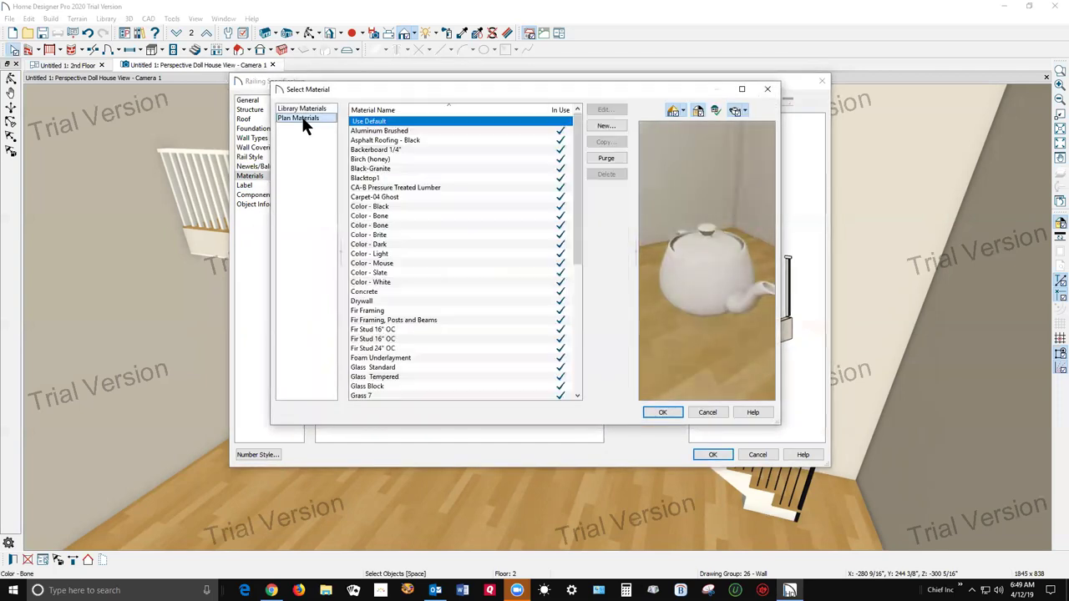
left_click(375, 206)
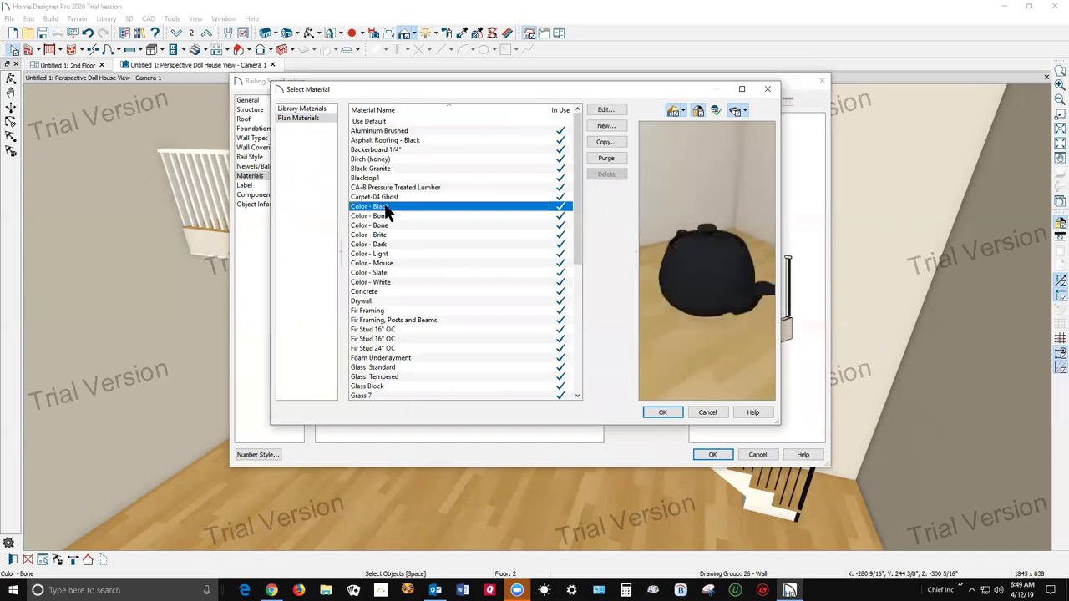
left_click(662, 412)
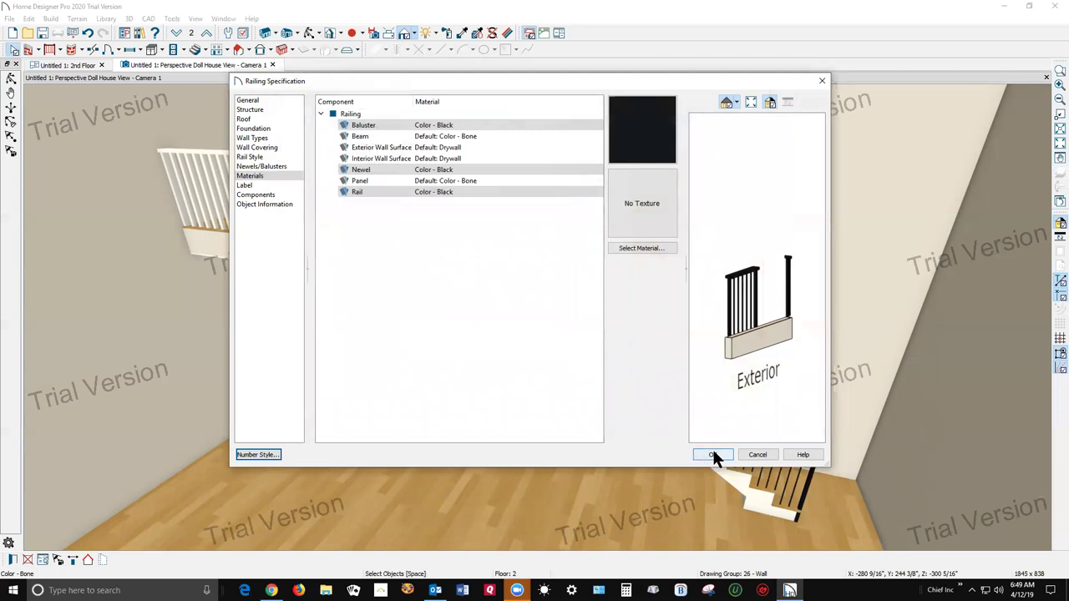
left_click(250, 157)
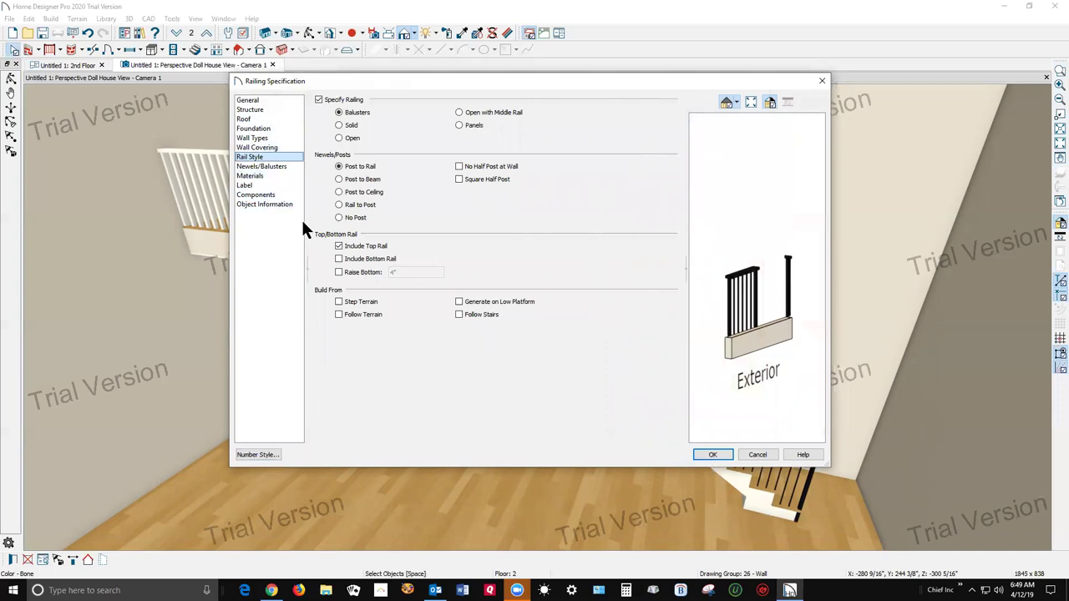
Turn on No Half Post at Wall and a bottom rail raised 4", then apply
left_click(458, 166)
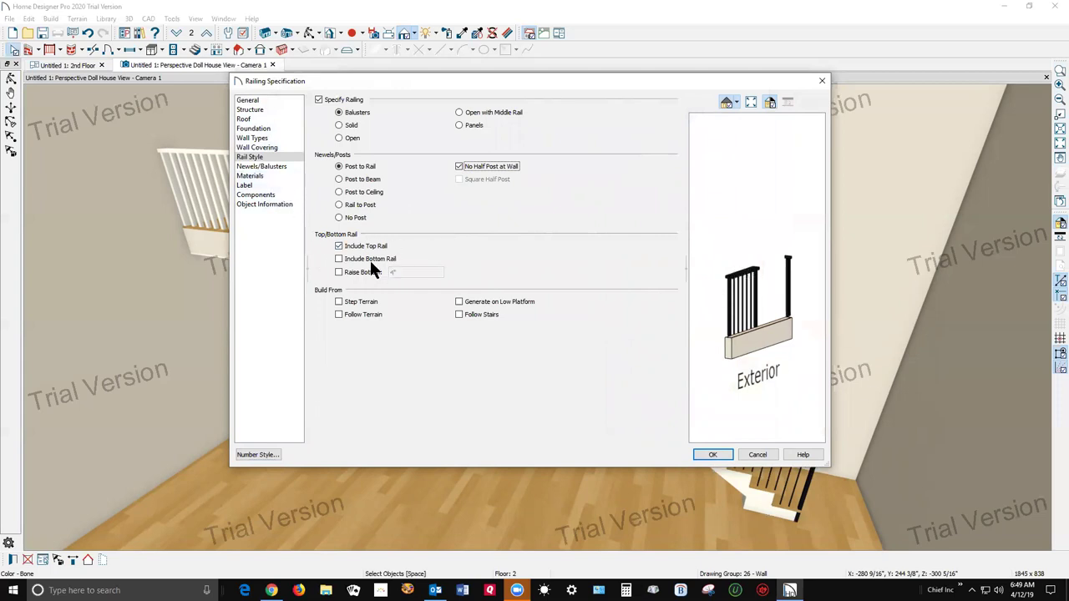
left_click(258, 157)
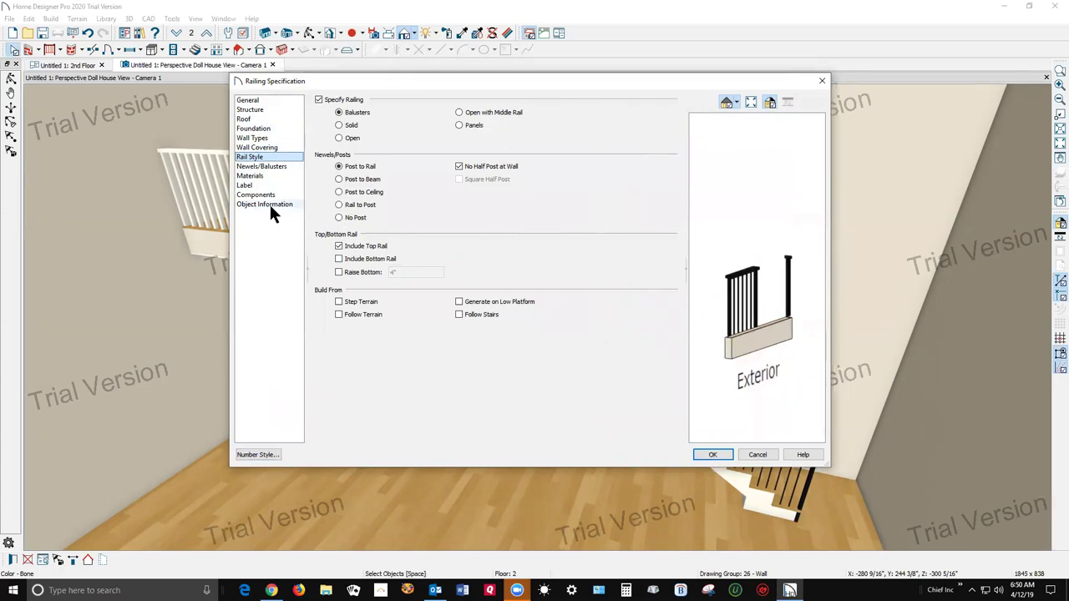
left_click(263, 167)
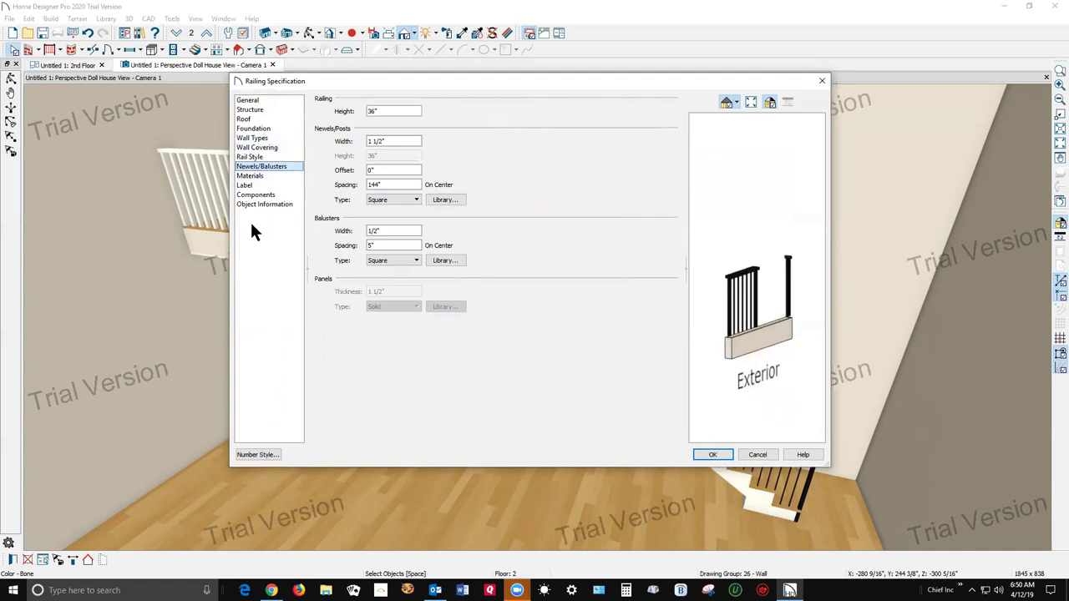
left_click(264, 156)
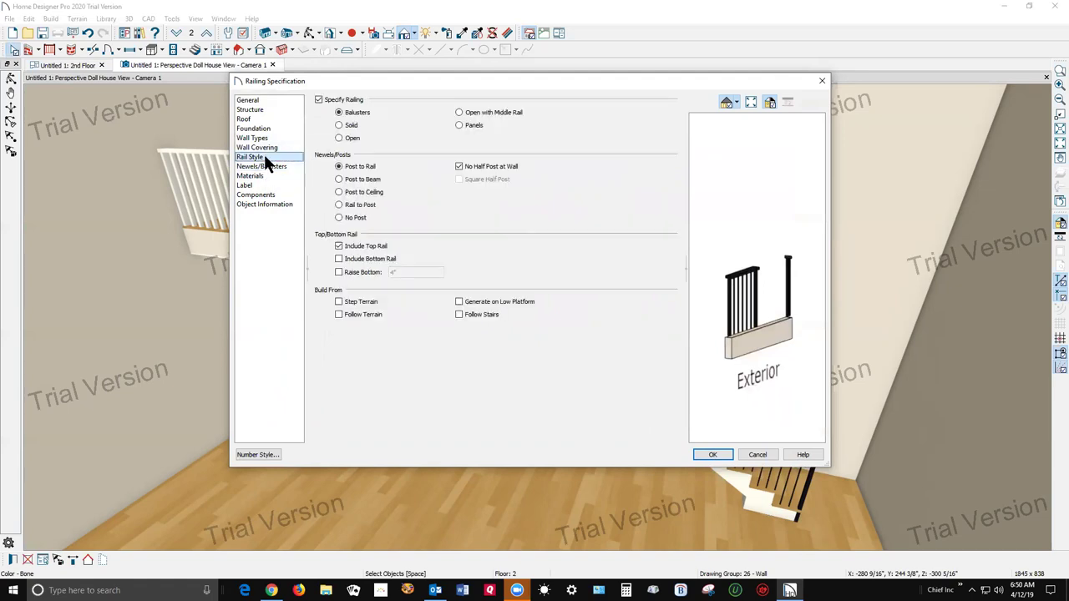
left_click(343, 259)
left_click(339, 259)
left_click(347, 272)
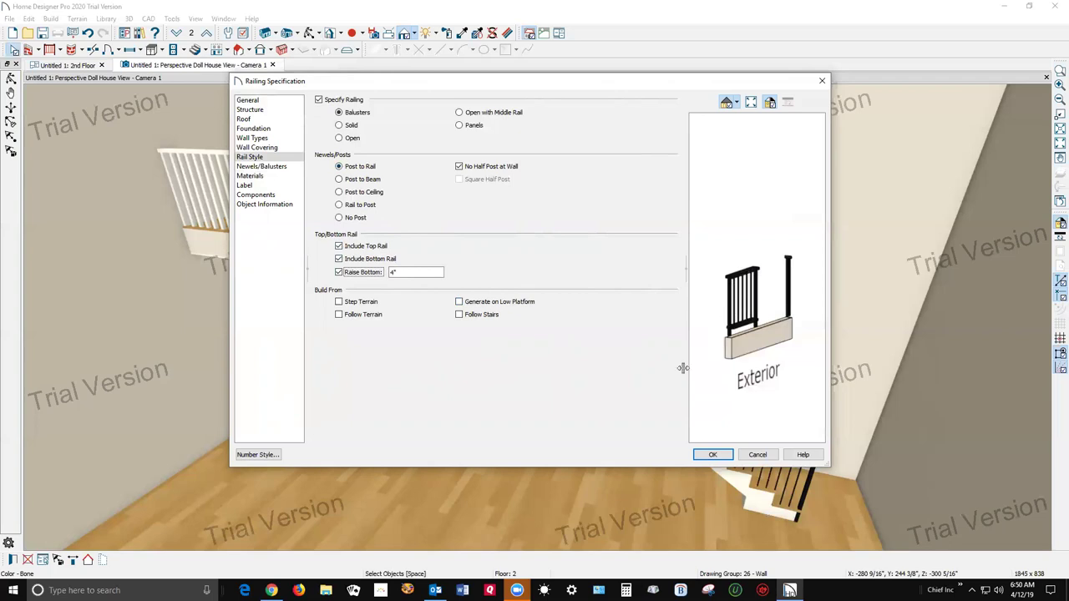
left_click(709, 455)
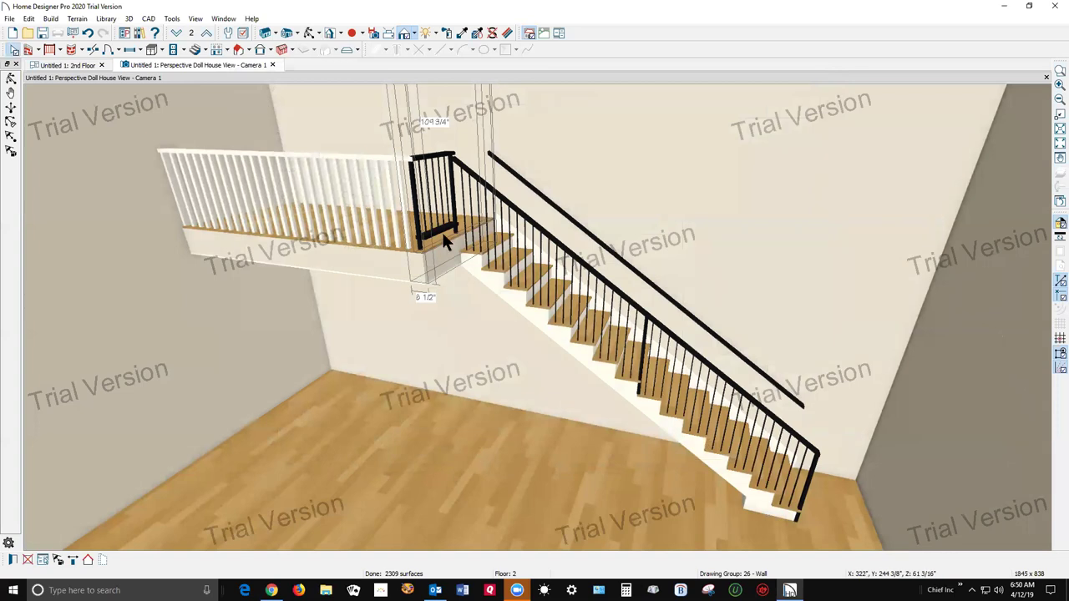
Sample the black stair rail material and paint the balcony railing black
left_click(327, 164)
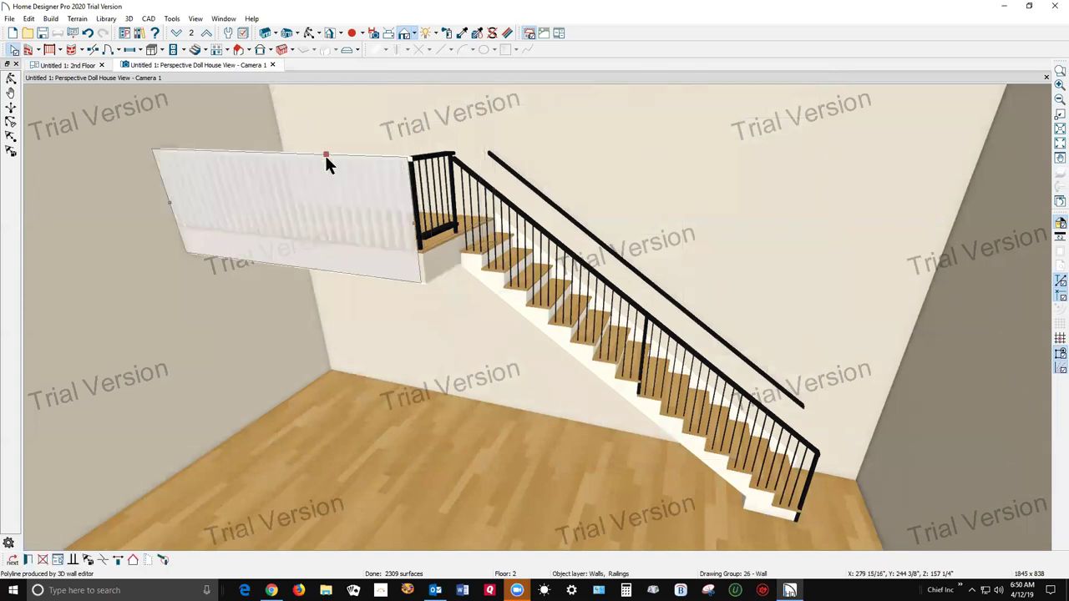
left_click(28, 560)
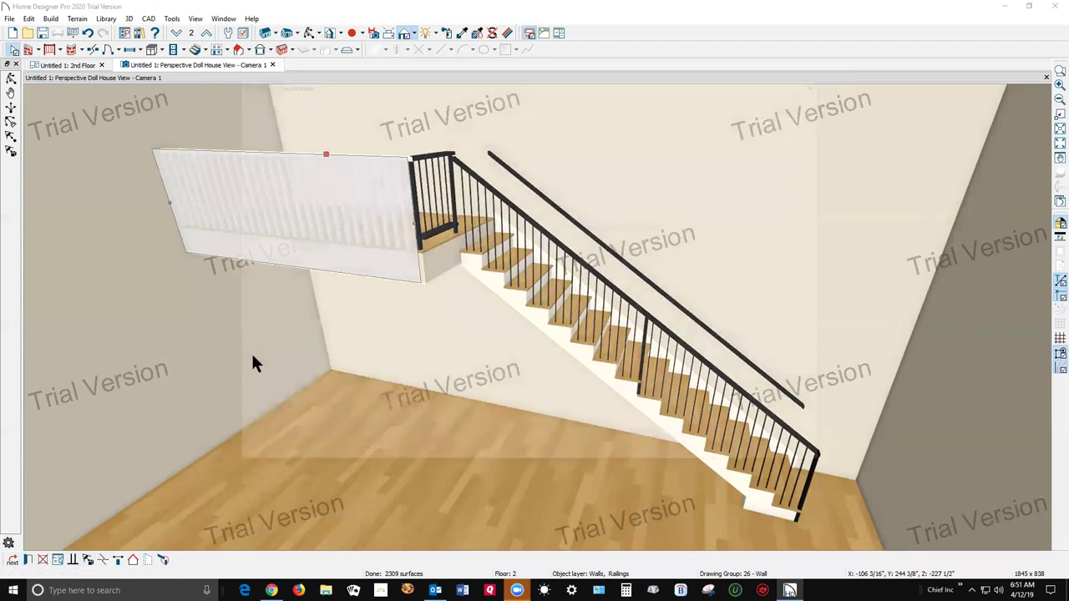
left_click(755, 453)
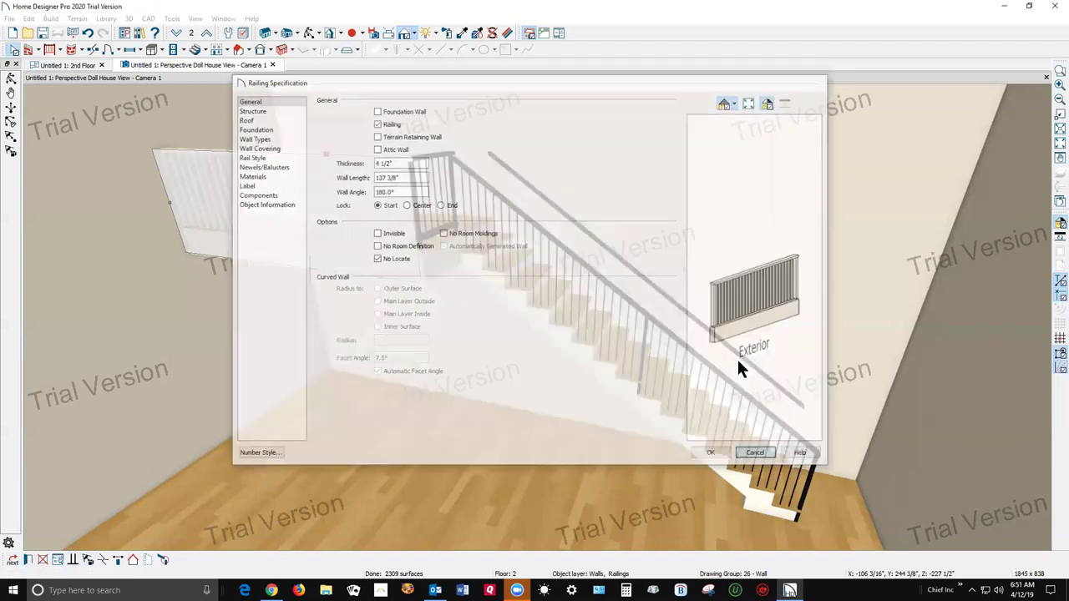
left_click(460, 30)
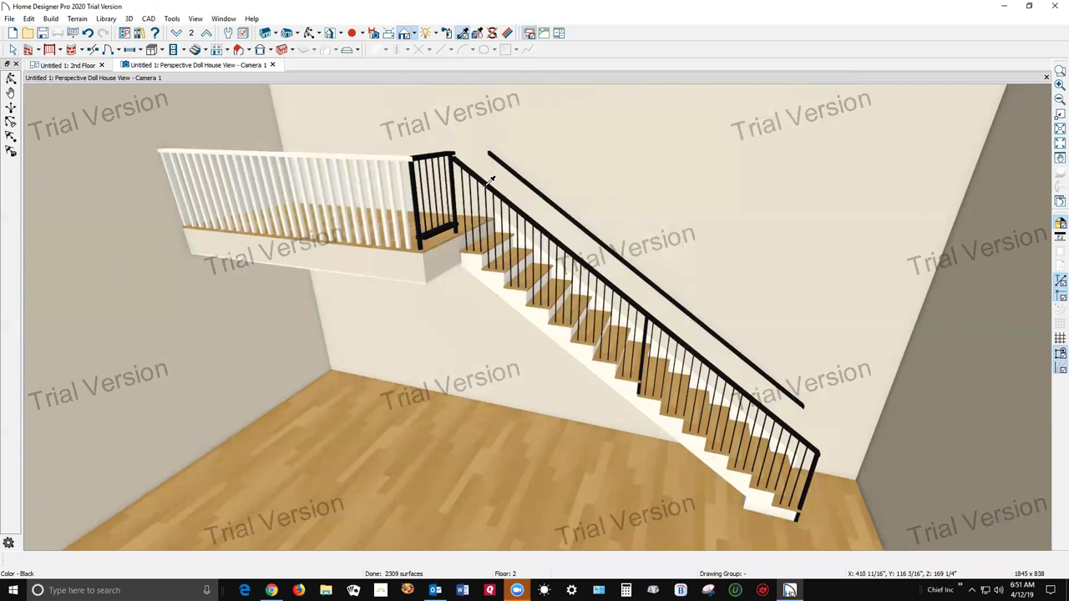
left_click(403, 164)
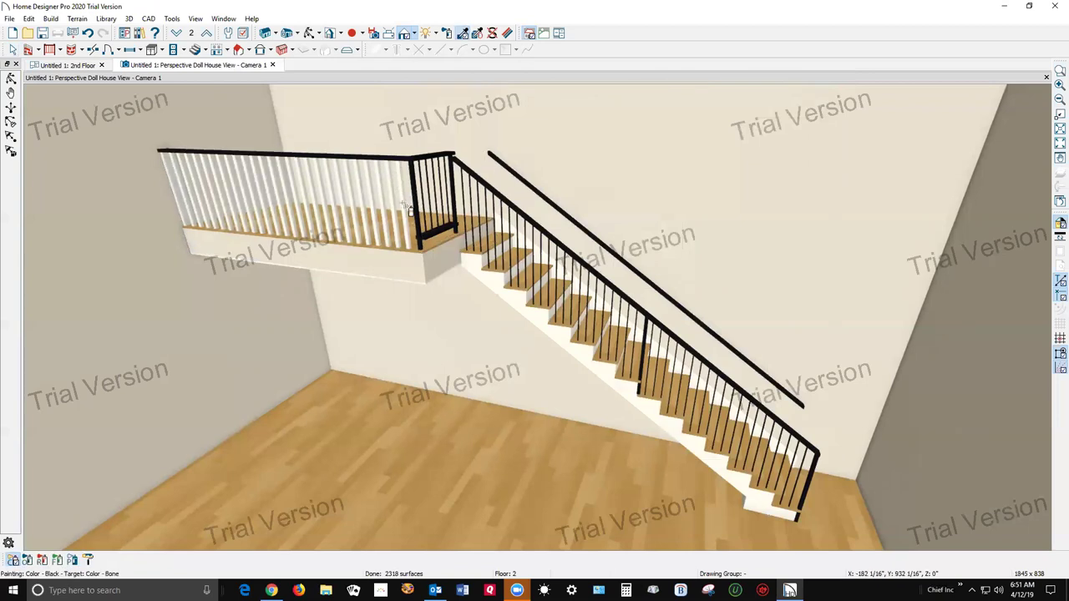
key("Escape")
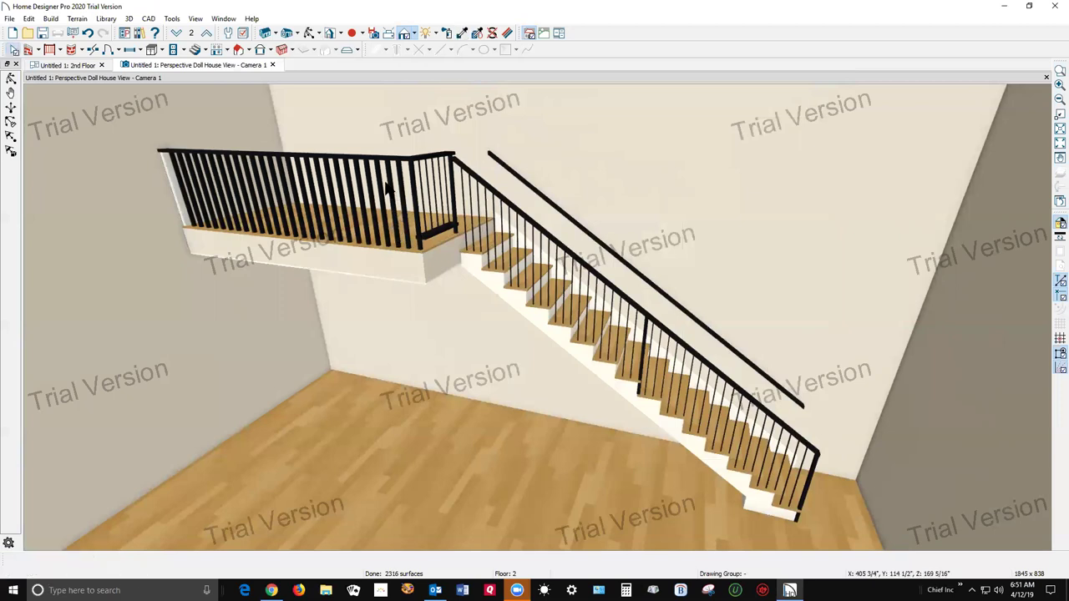
left_click(372, 165)
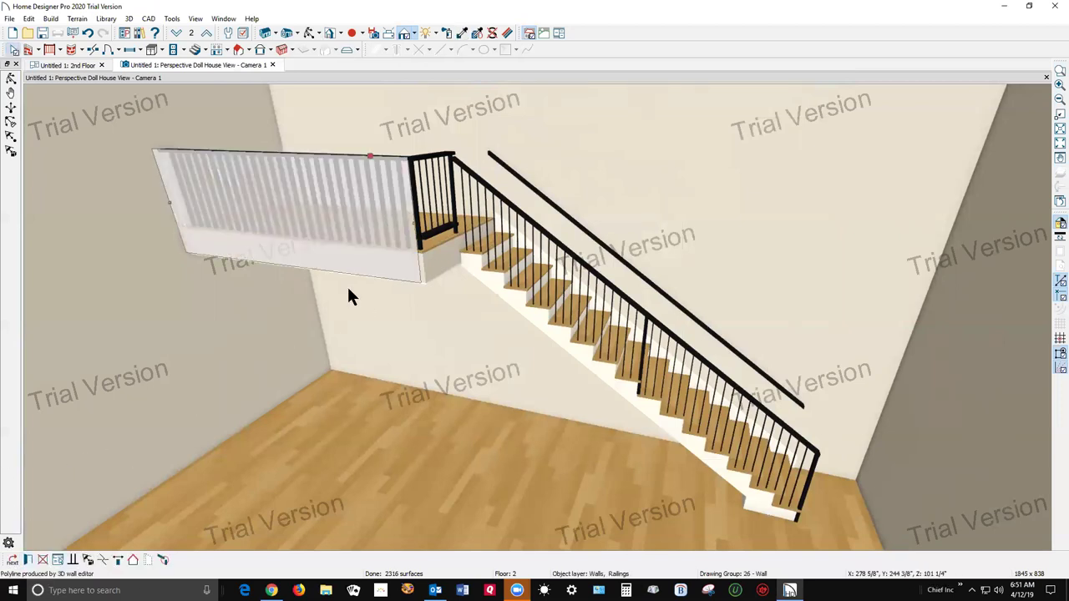
Give the balcony railing a bottom rail raised 4" and no half post at the wall
left_click(26, 559)
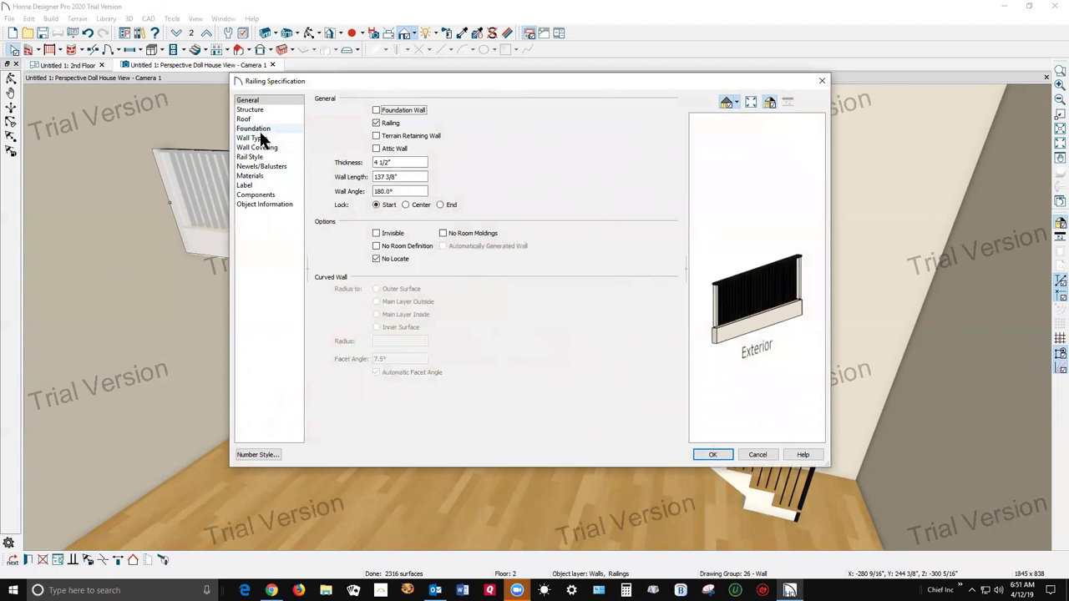
left_click(259, 157)
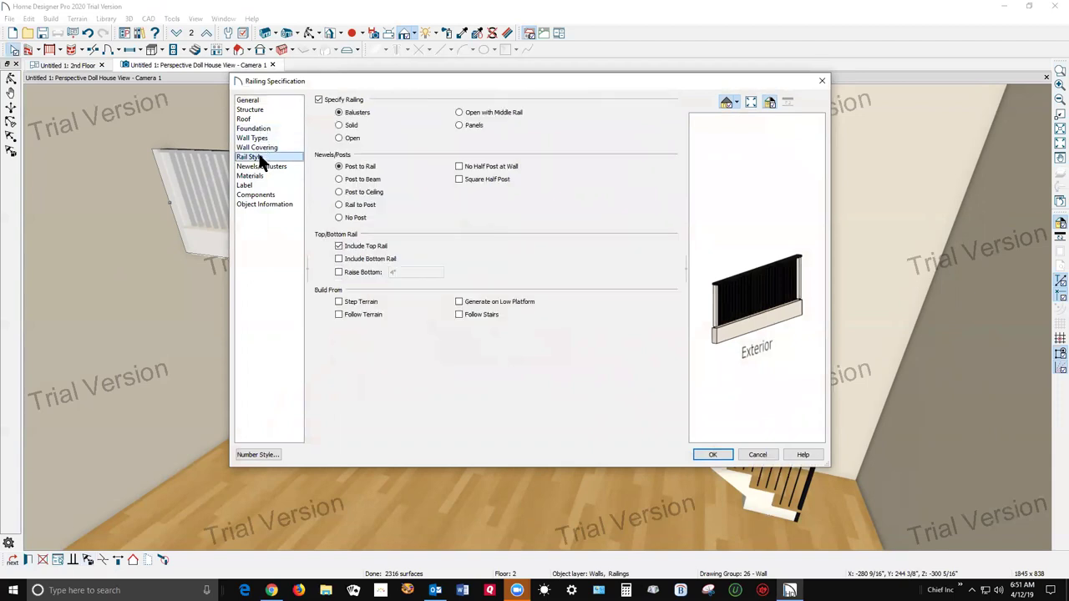
left_click(339, 259)
left_click(343, 277)
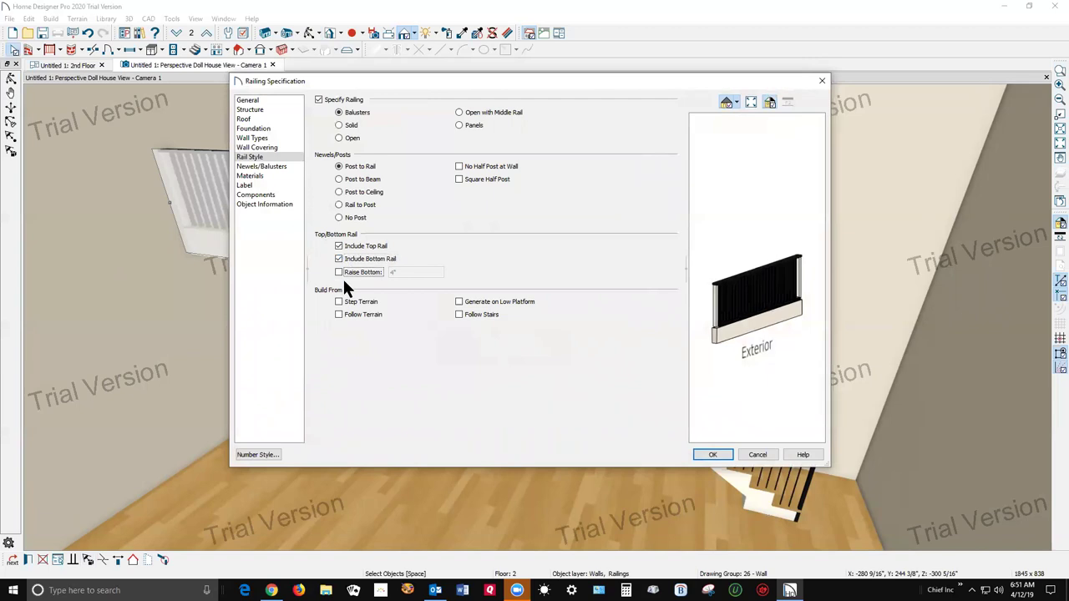
left_click(346, 273)
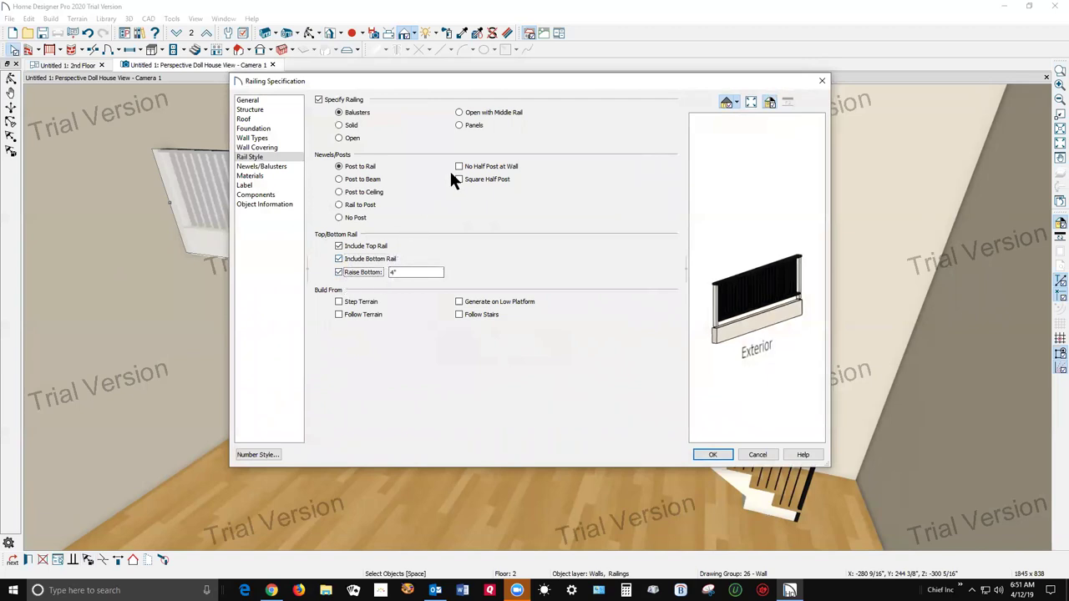
left_click(471, 167)
Set the balcony railing's newels to Color - Black and apply the changes
left_click(254, 174)
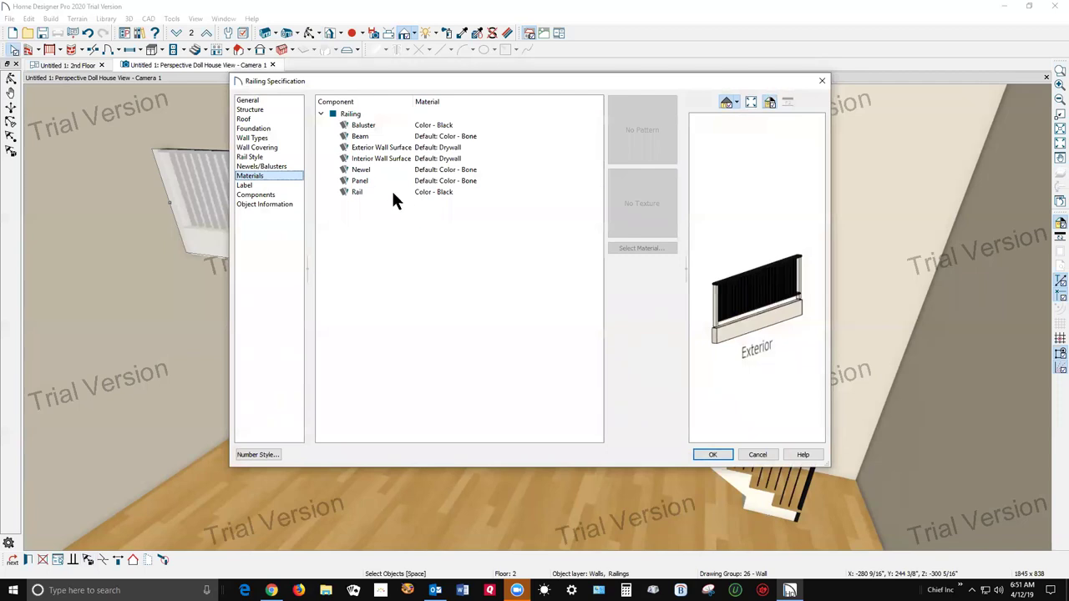
left_click(366, 170)
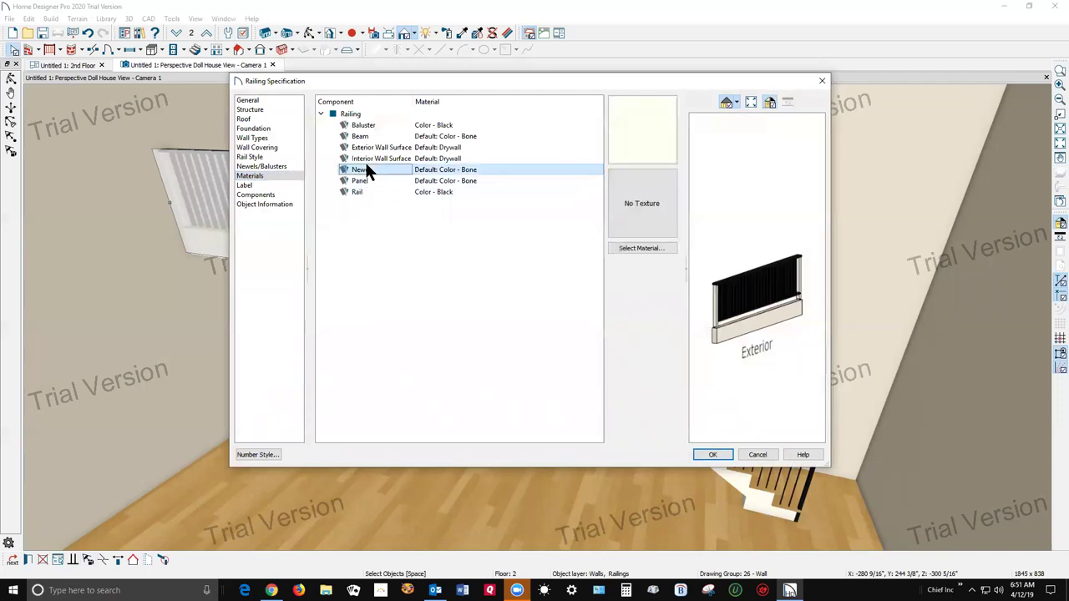
left_click(620, 248)
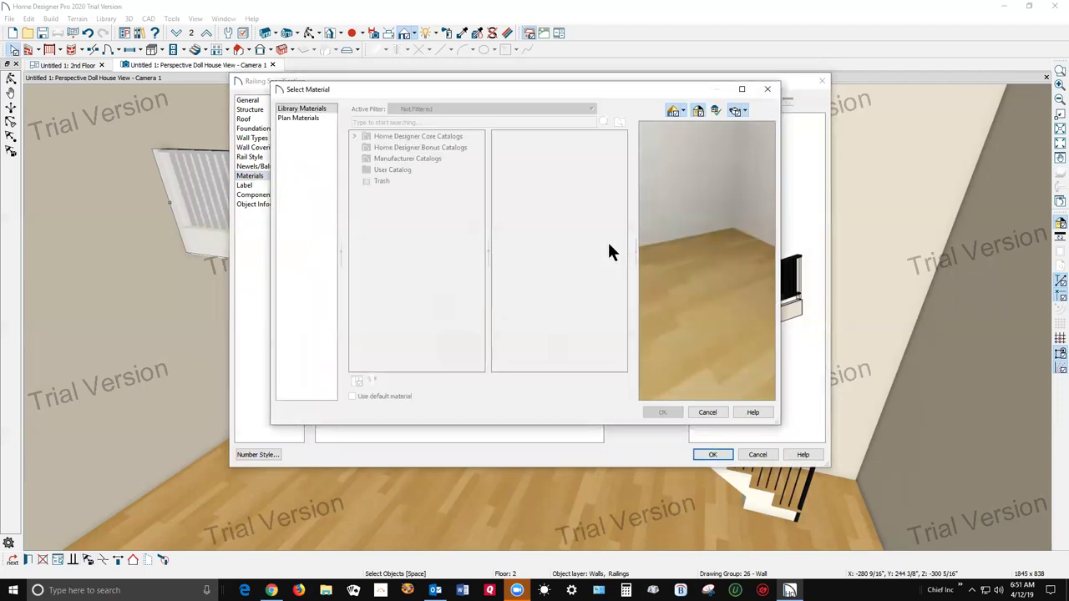
left_click(299, 117)
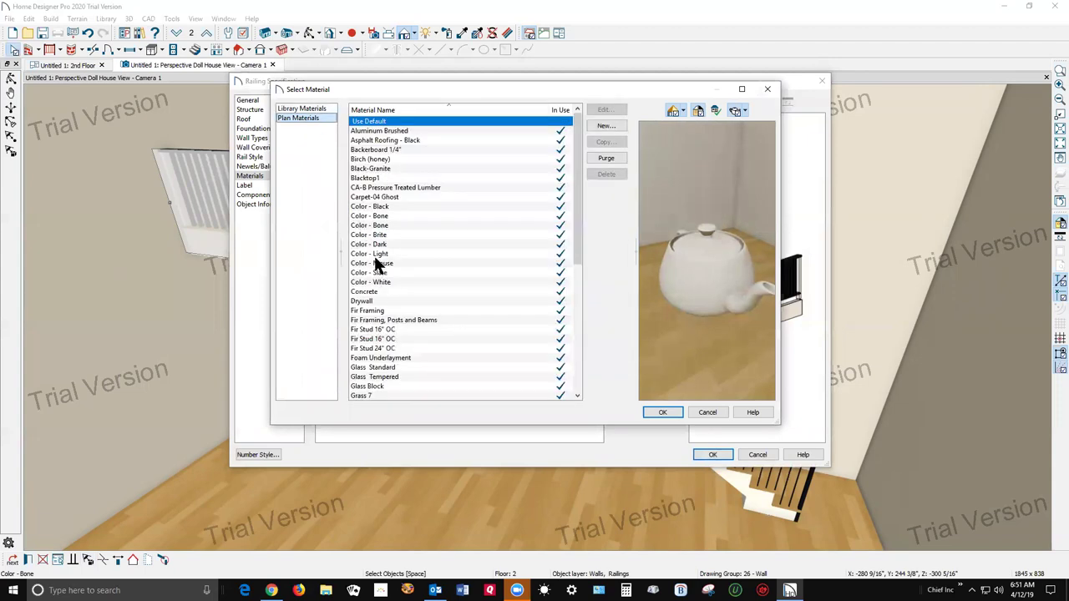
left_click(376, 207)
left_click(663, 411)
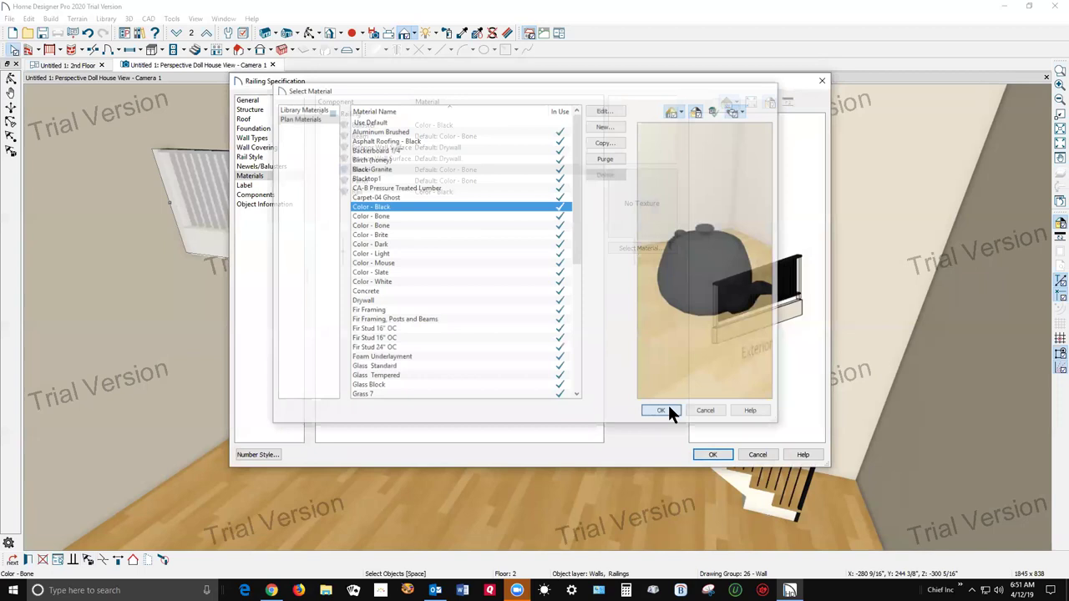
left_click(714, 455)
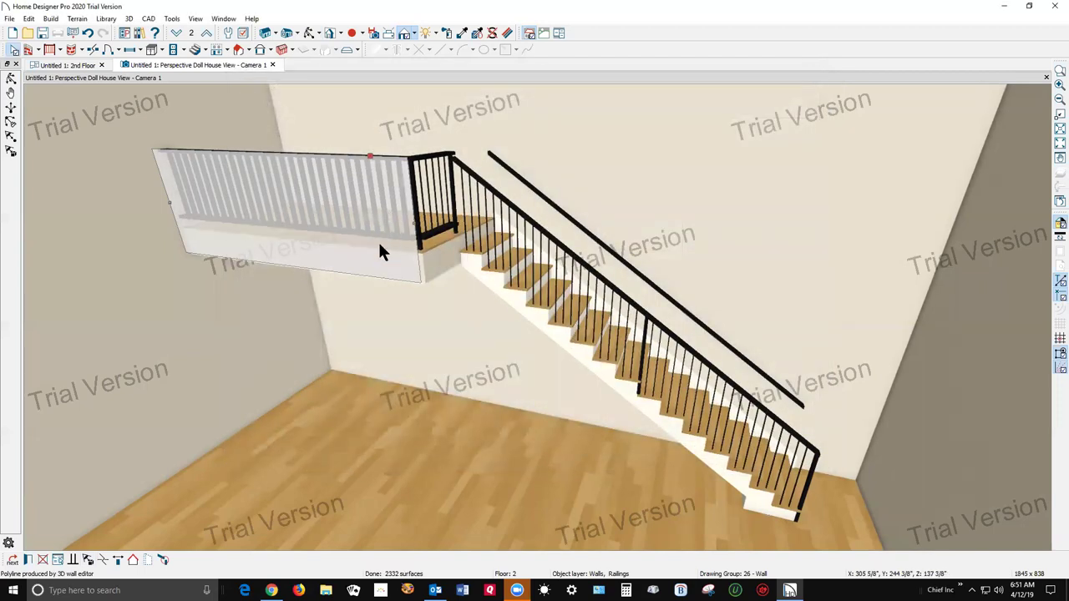
Give the balcony railing 1/2" wide balusters spaced 5" apart and 1 1/2" wide newels
left_click(28, 561)
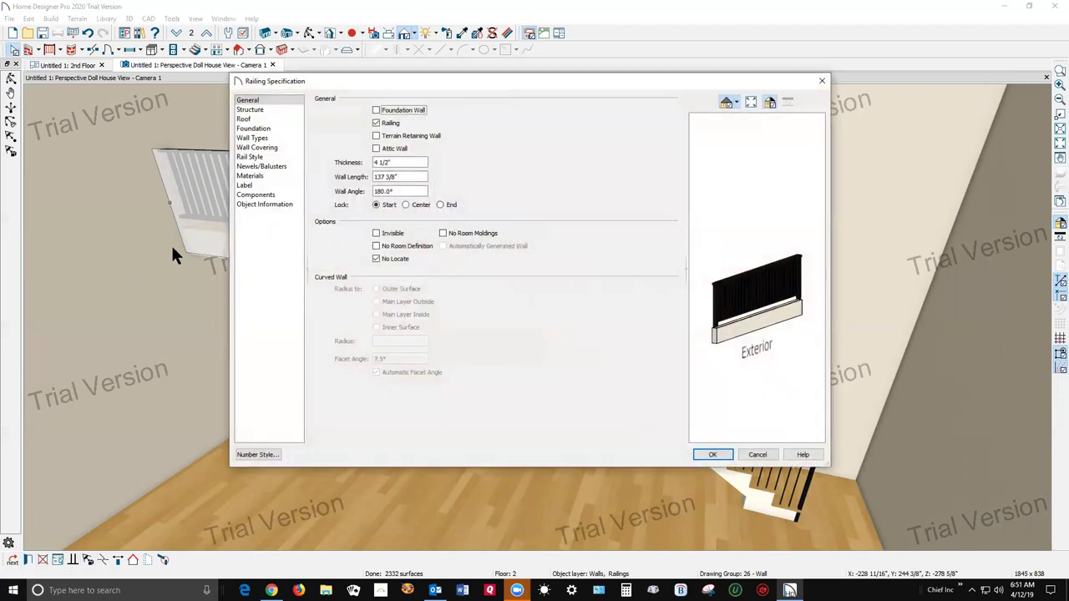
left_click(259, 166)
type("5")
key("shift+Tab")
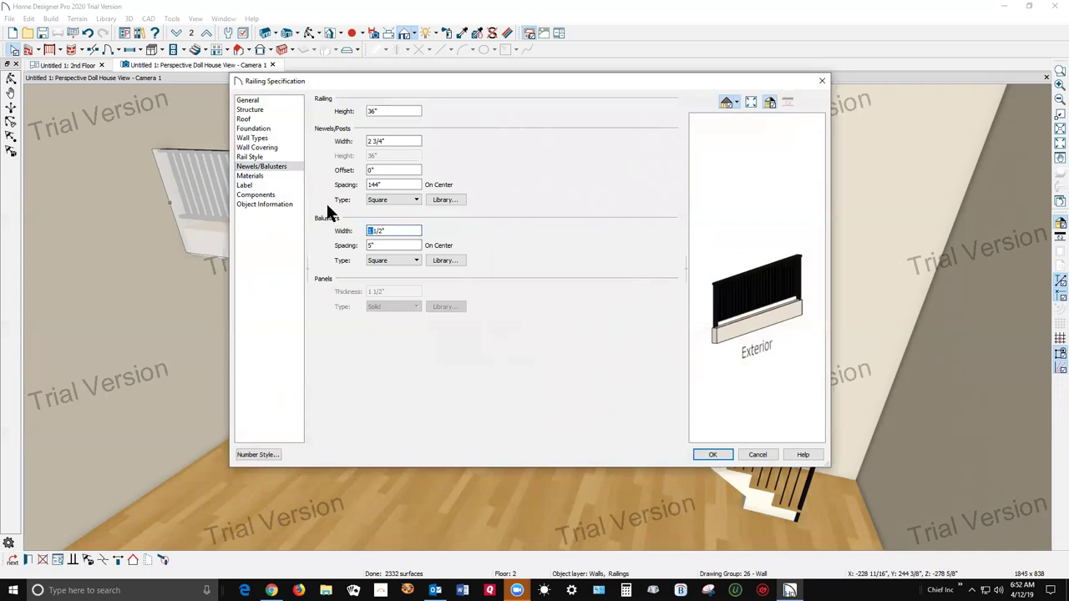
key("Delete")
key("Delete")
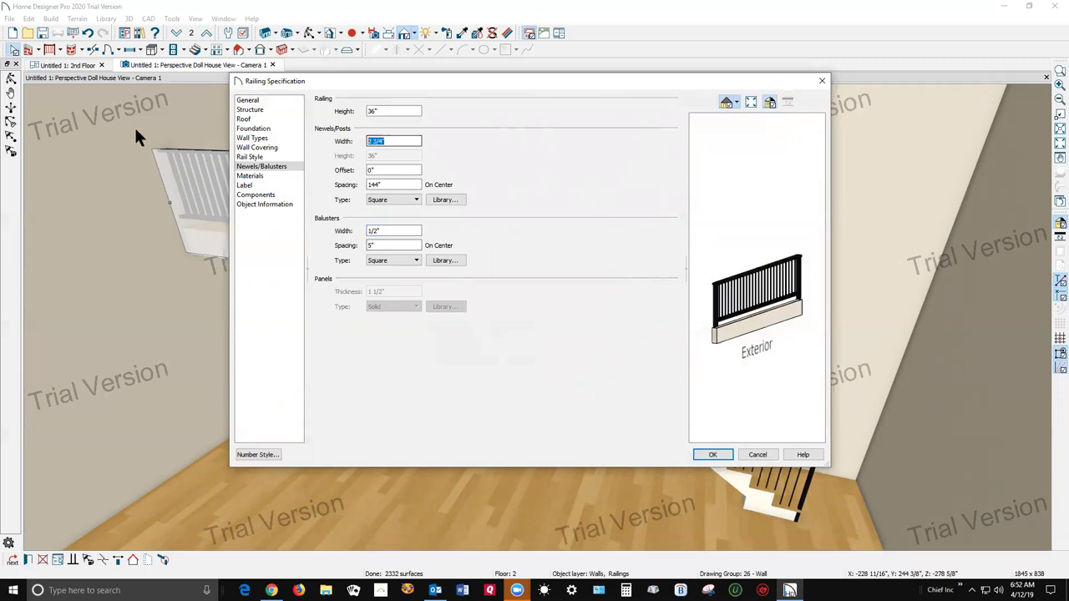
type("1")
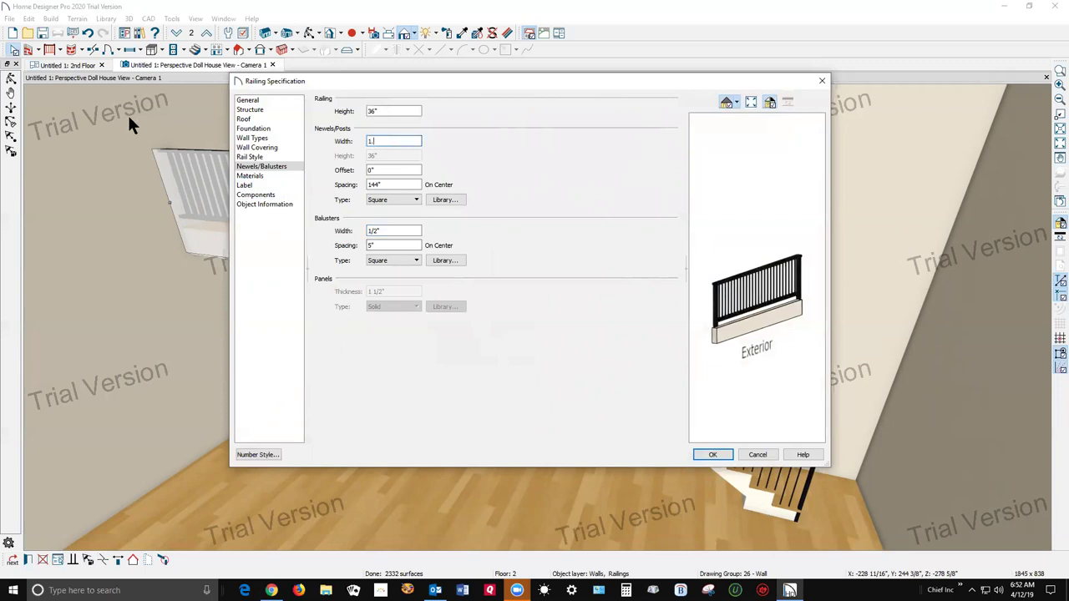
type(".5")
key("Tab")
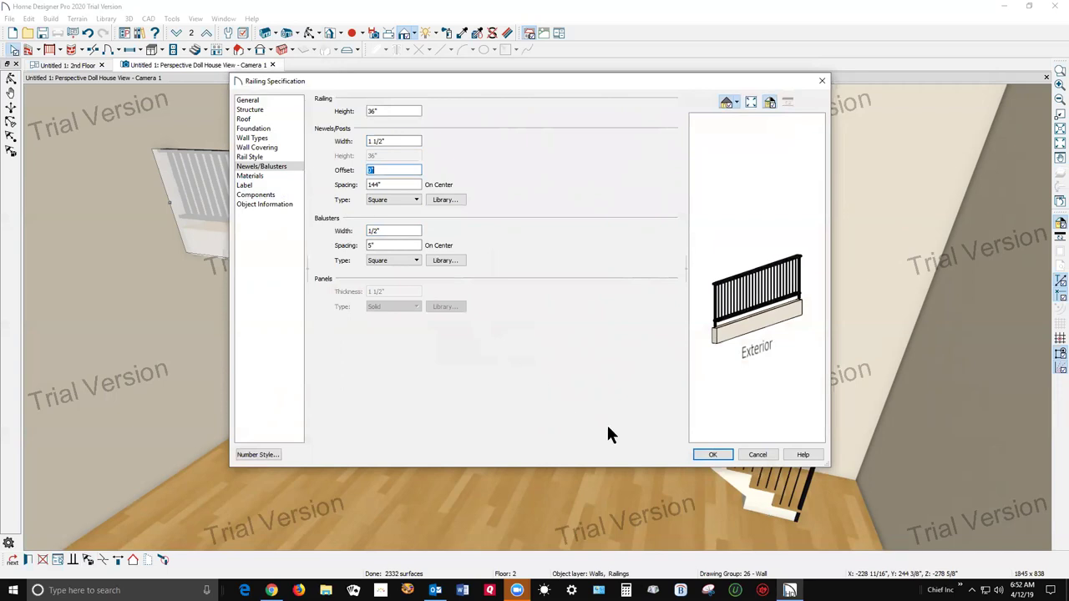
left_click(714, 455)
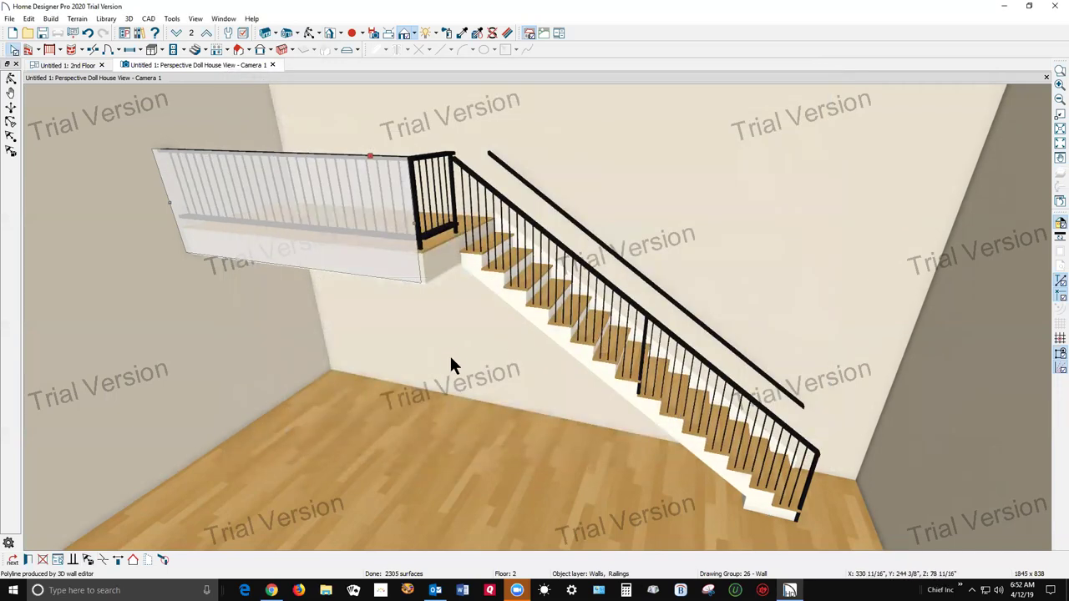
key("Escape")
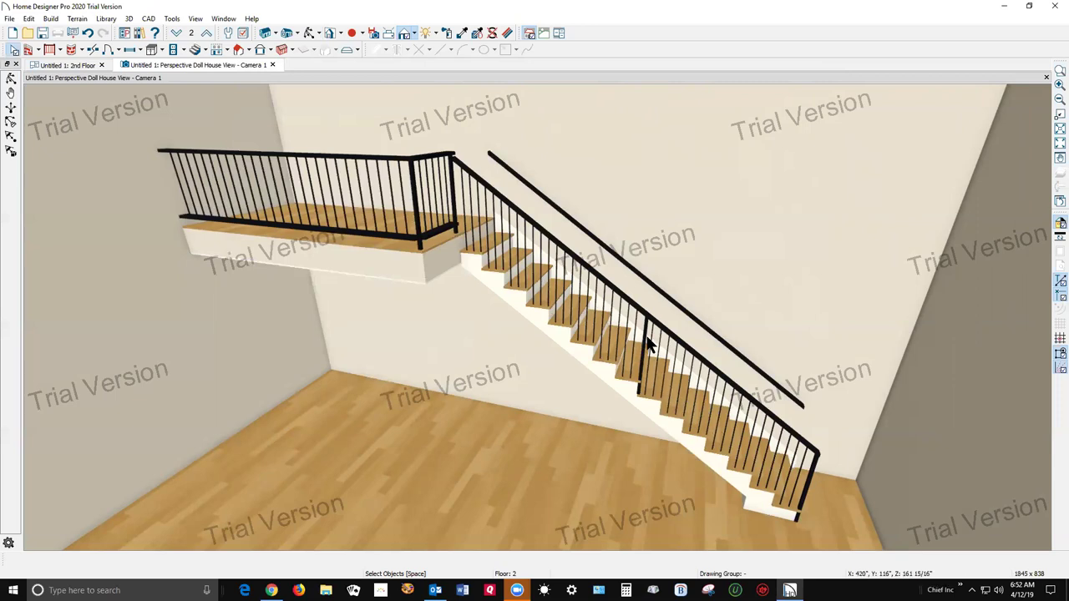
left_click(604, 359)
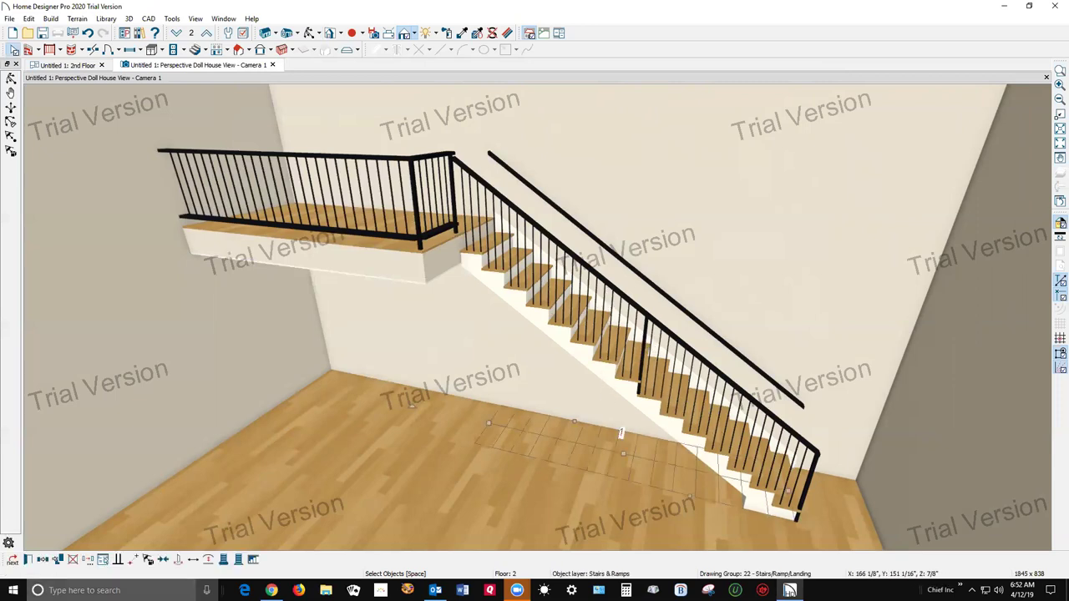
left_click(30, 560)
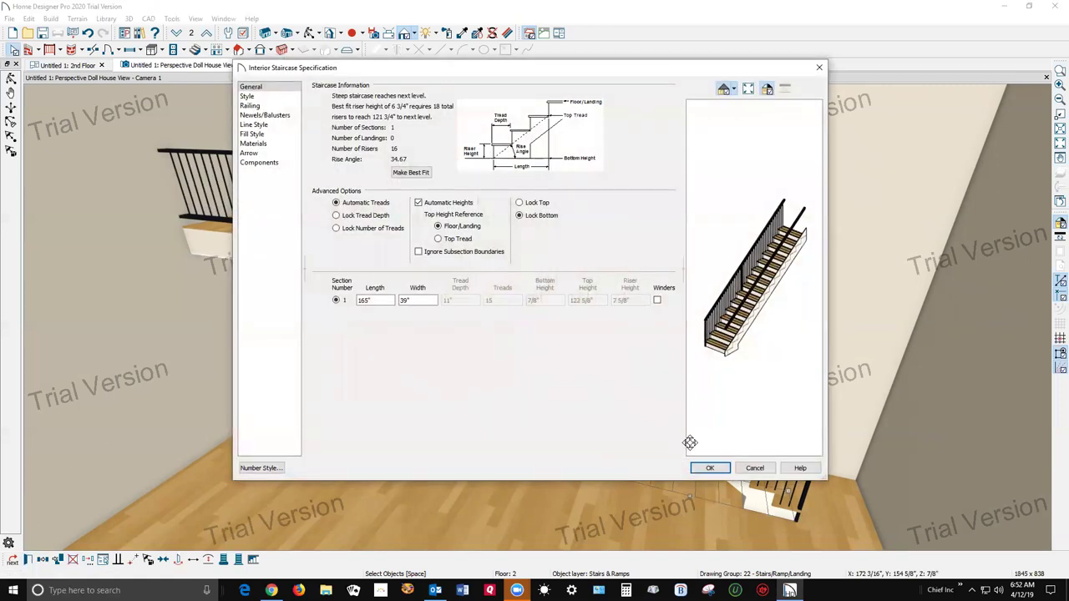
left_click(754, 469)
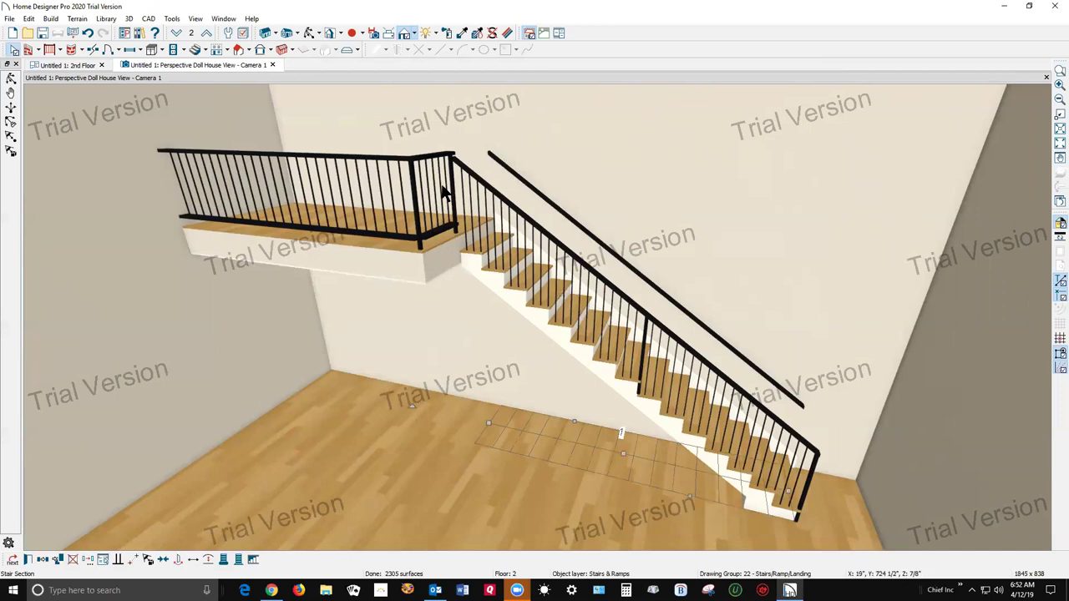
Deselect the staircase, select the whole balcony railing, and open its Railing Specification
key("Escape")
left_click(429, 154)
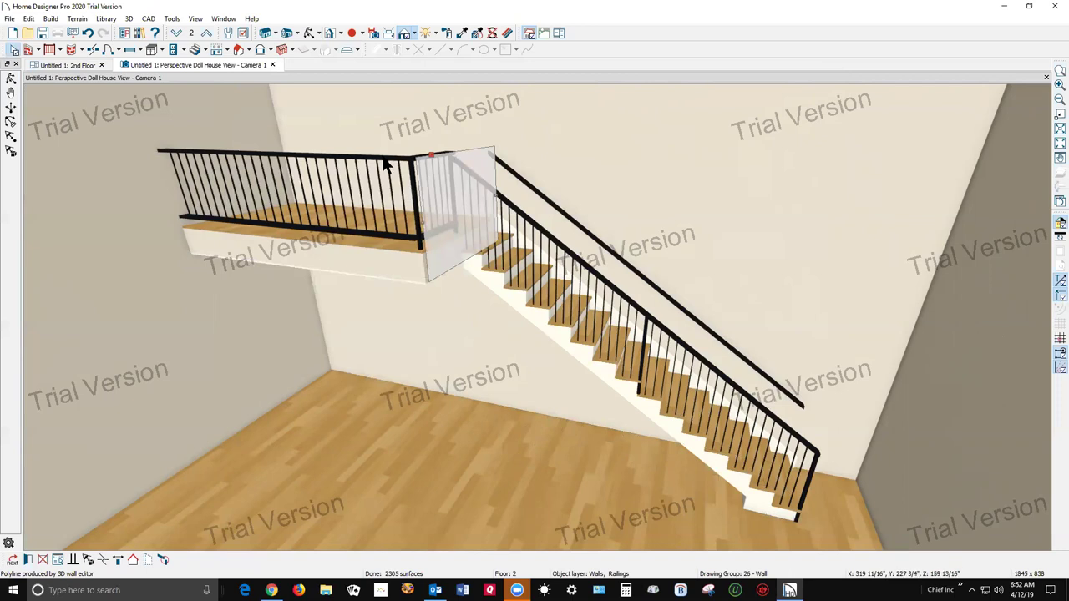
left_click(387, 164)
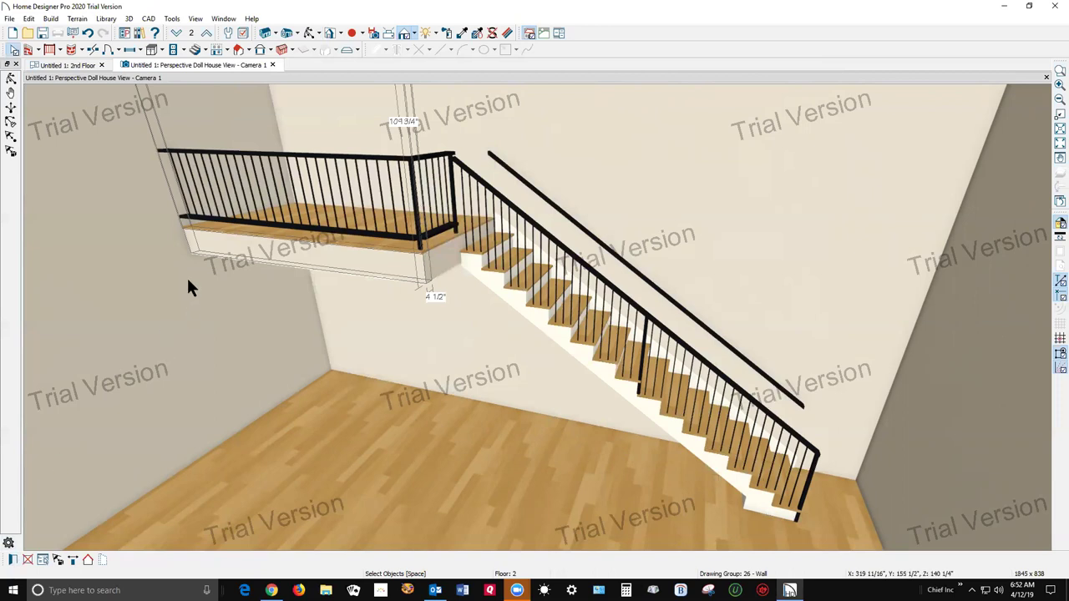
left_click(11, 563)
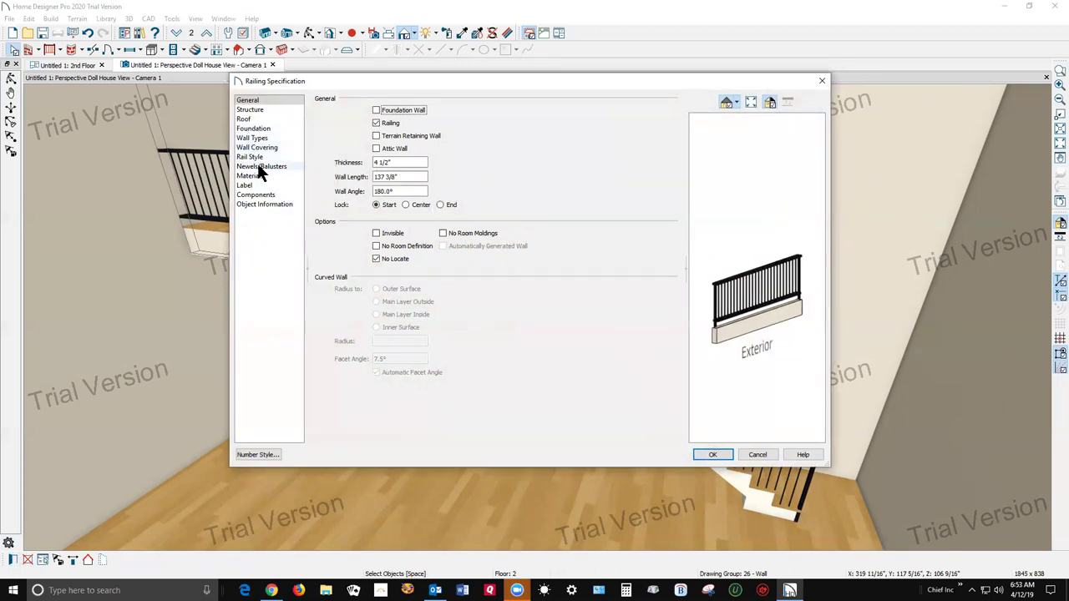
Change the balcony railing's Rail Style to Panels and open the Panels Library
left_click(255, 156)
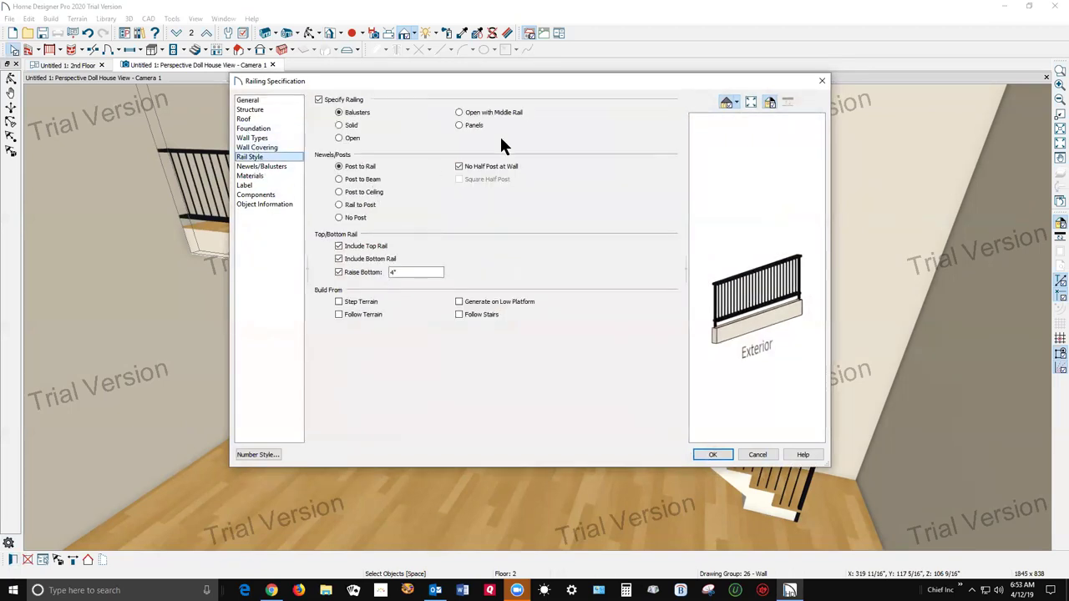
left_click(467, 125)
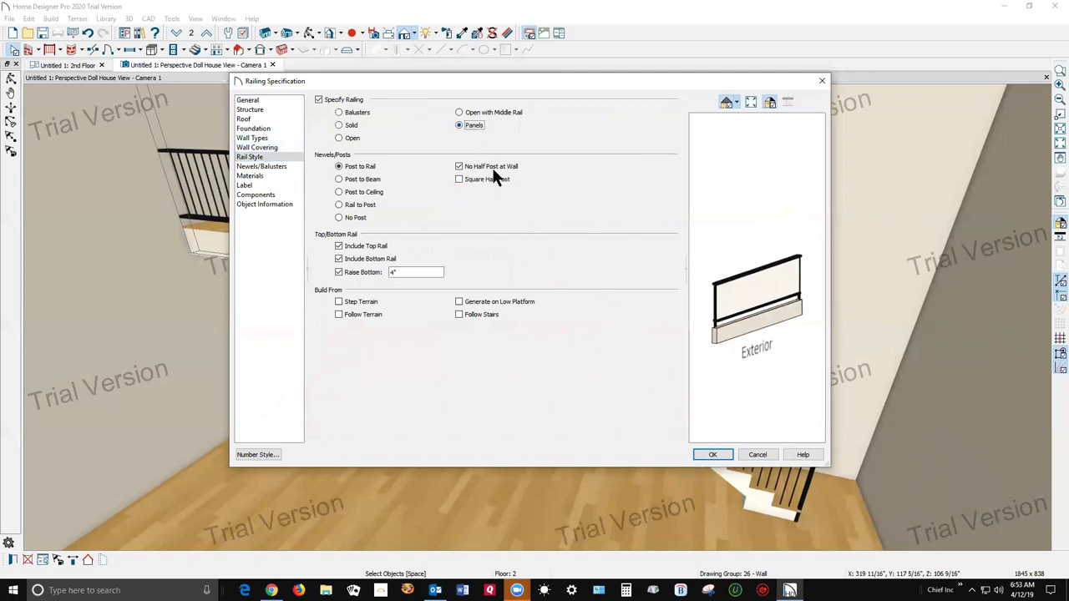
left_click(285, 166)
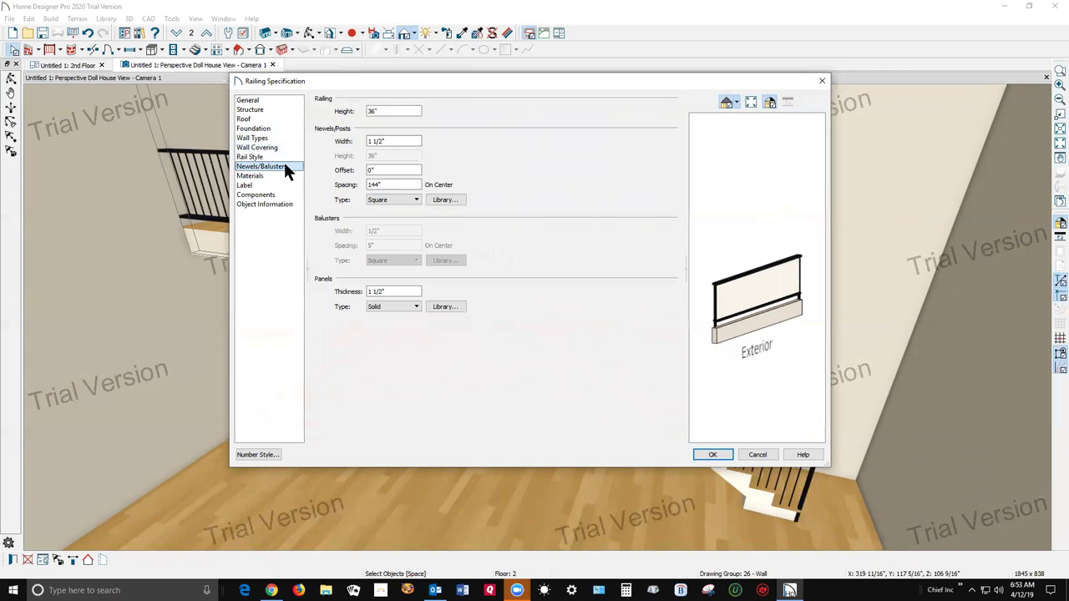
left_click(440, 307)
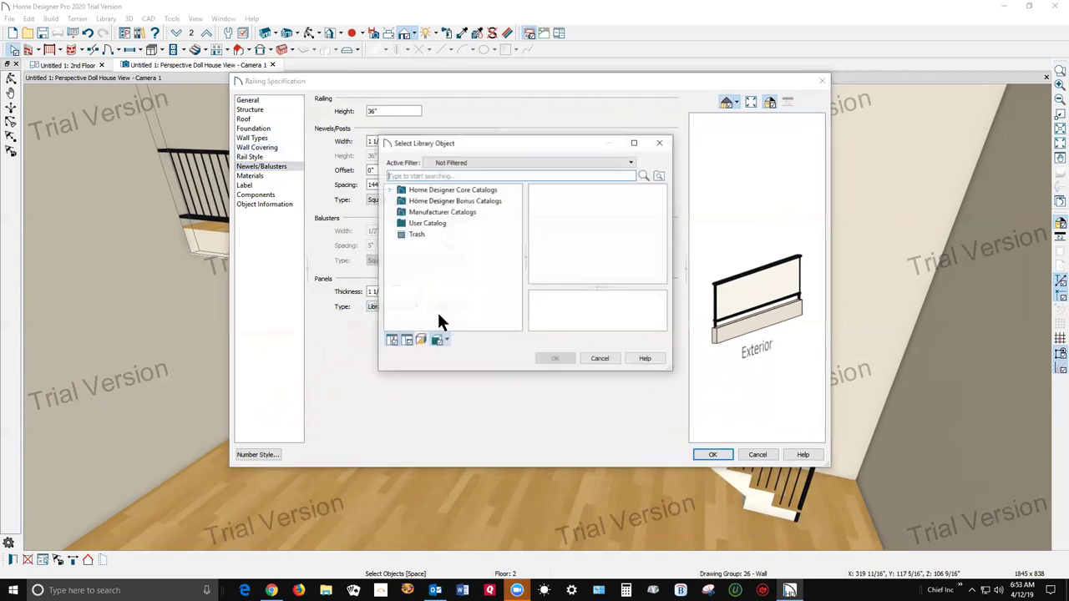
Pick the Diamond panel from Fences and Railings > Decorator in the Core Catalogs
left_click(389, 190)
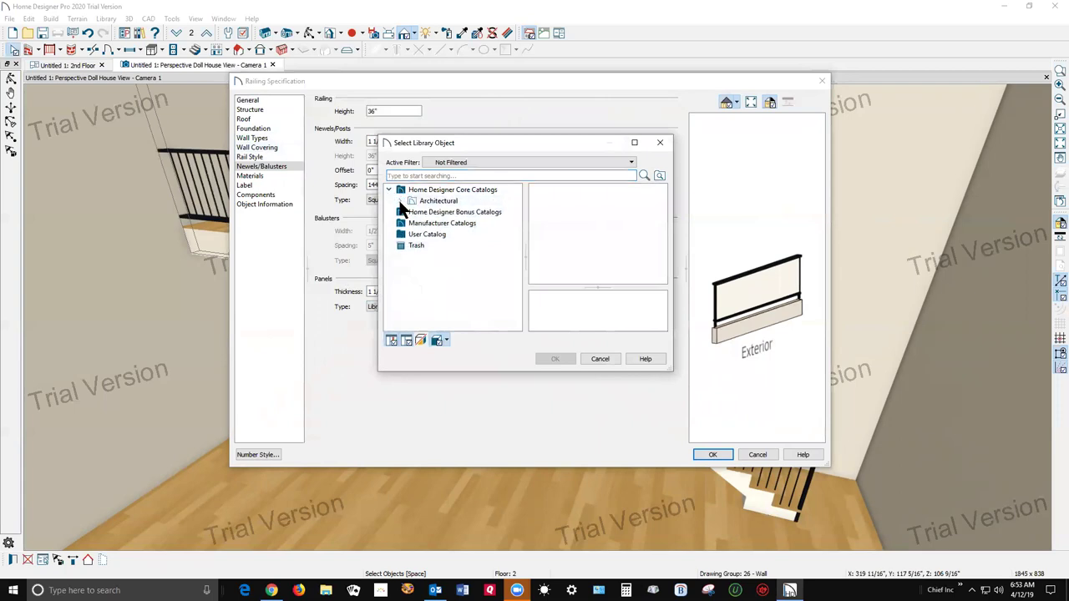
left_click(401, 201)
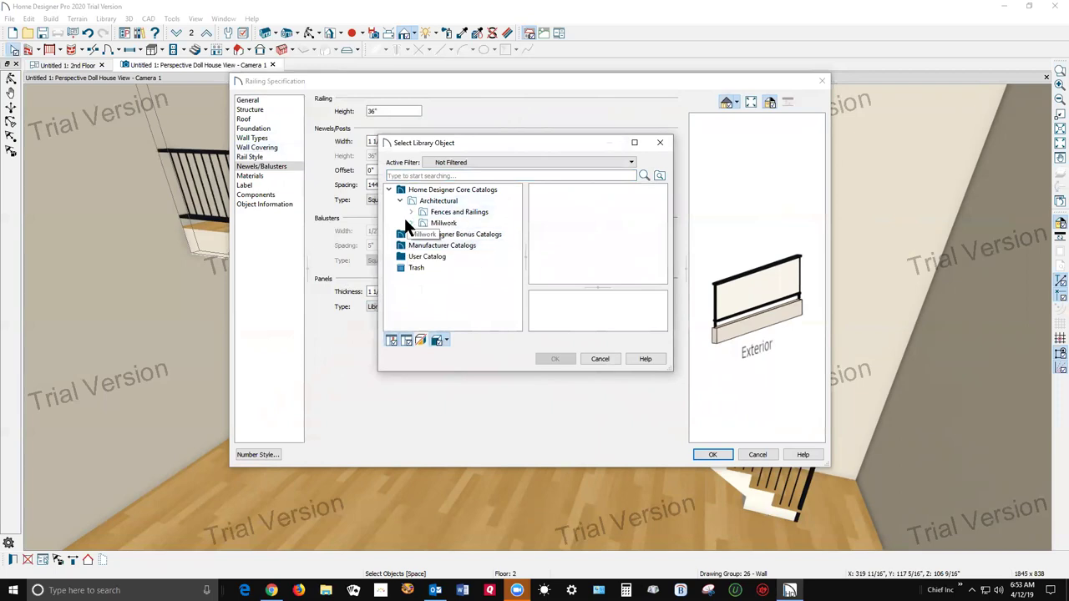
left_click(410, 212)
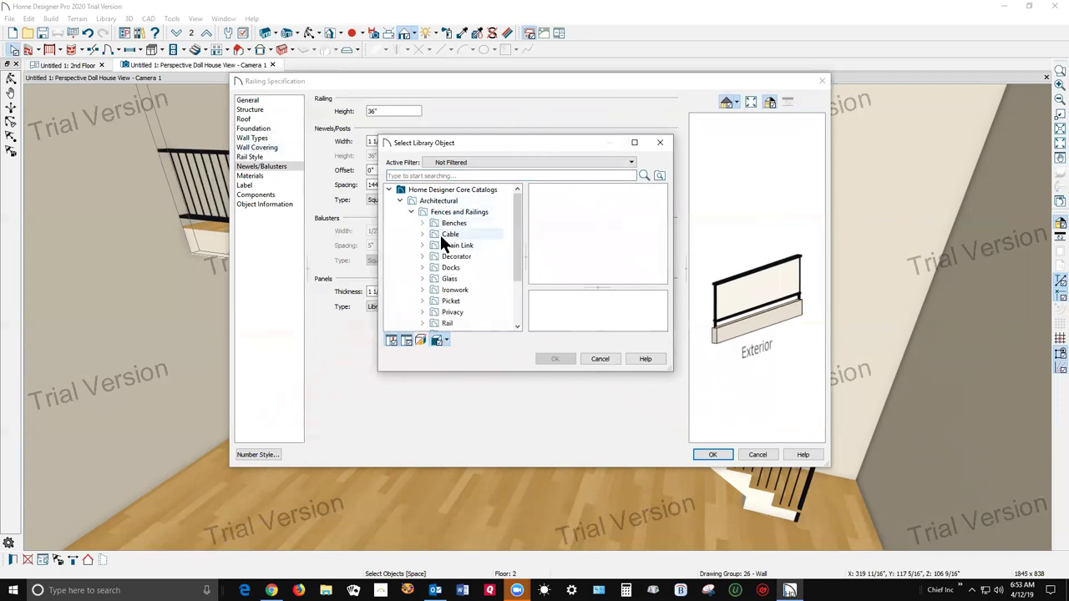
left_click(440, 233)
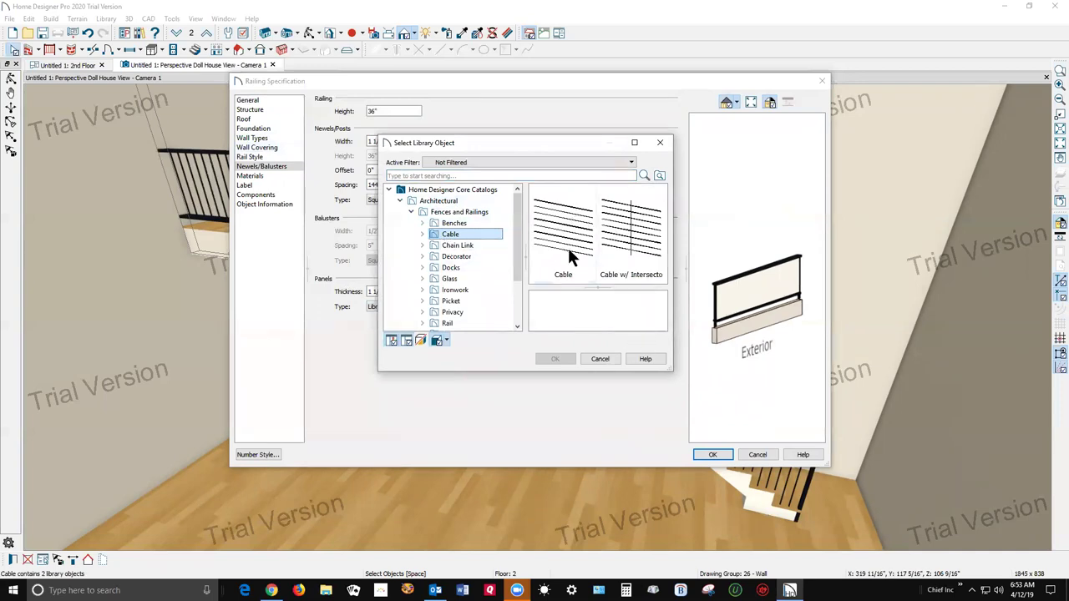
left_click(430, 246)
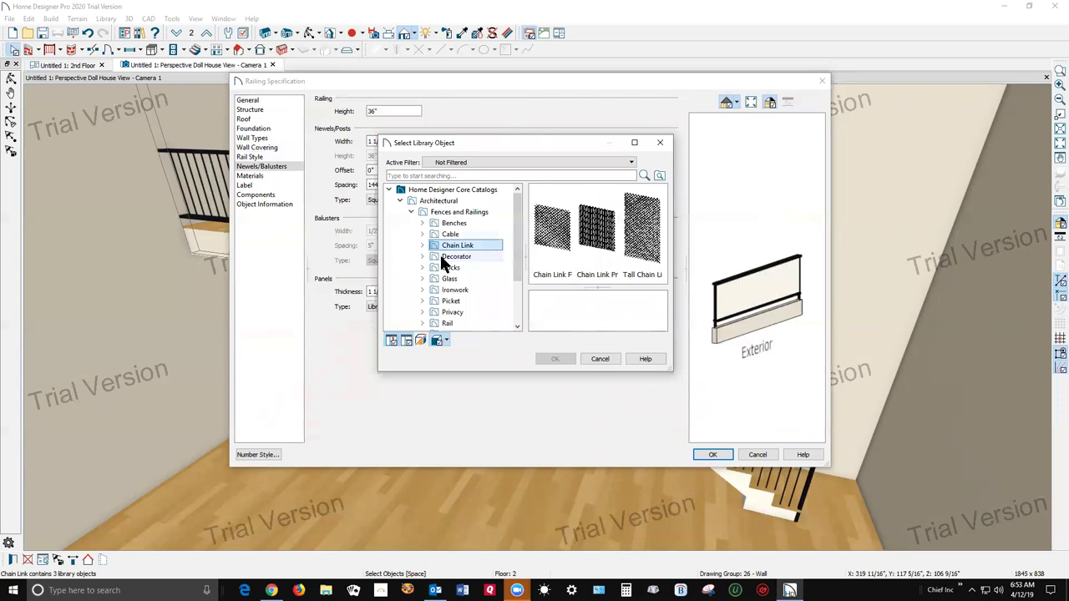
left_click(440, 255)
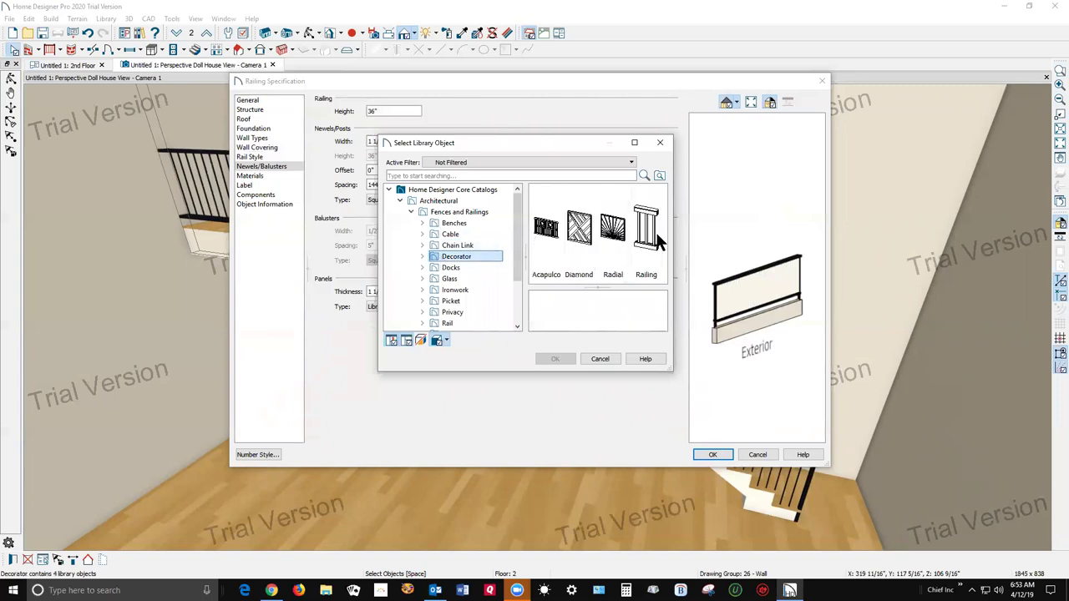
left_click(580, 232)
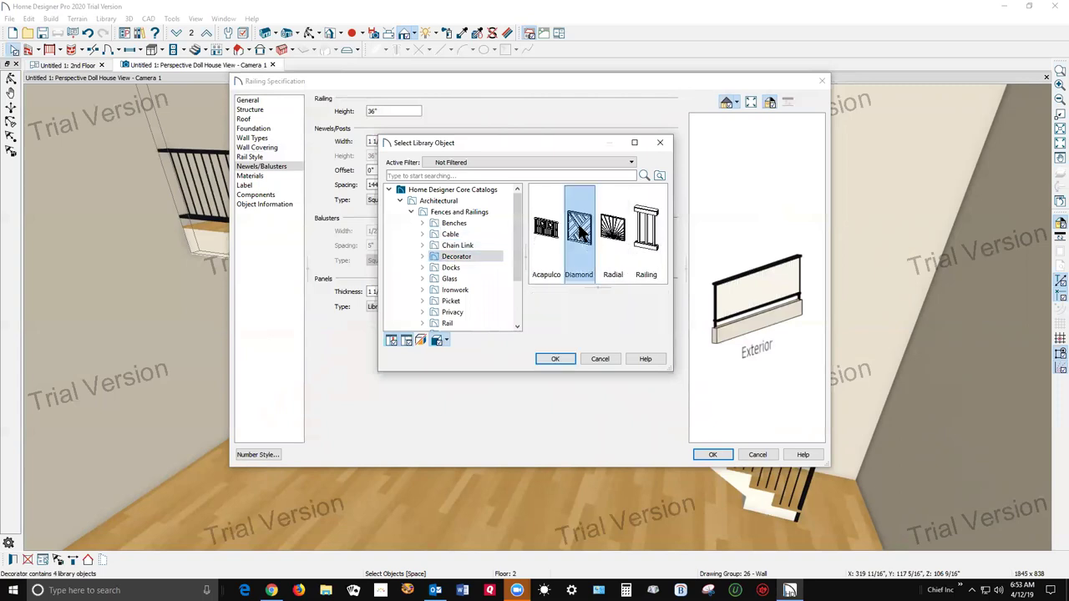
left_click(560, 359)
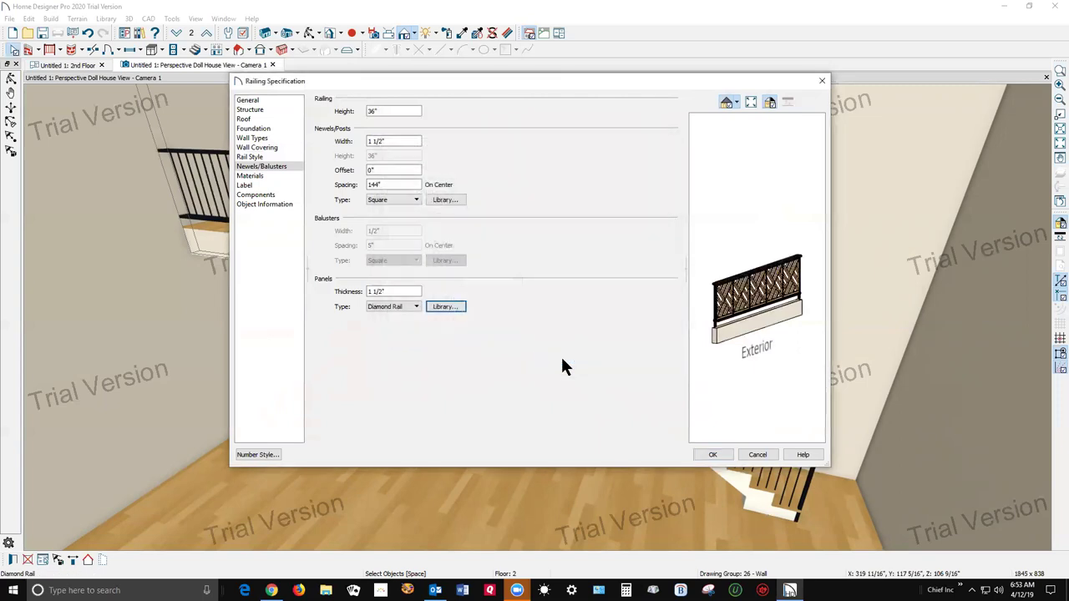
Apply the diamond panels to the balcony and open the short landing railing's specification
left_click(714, 455)
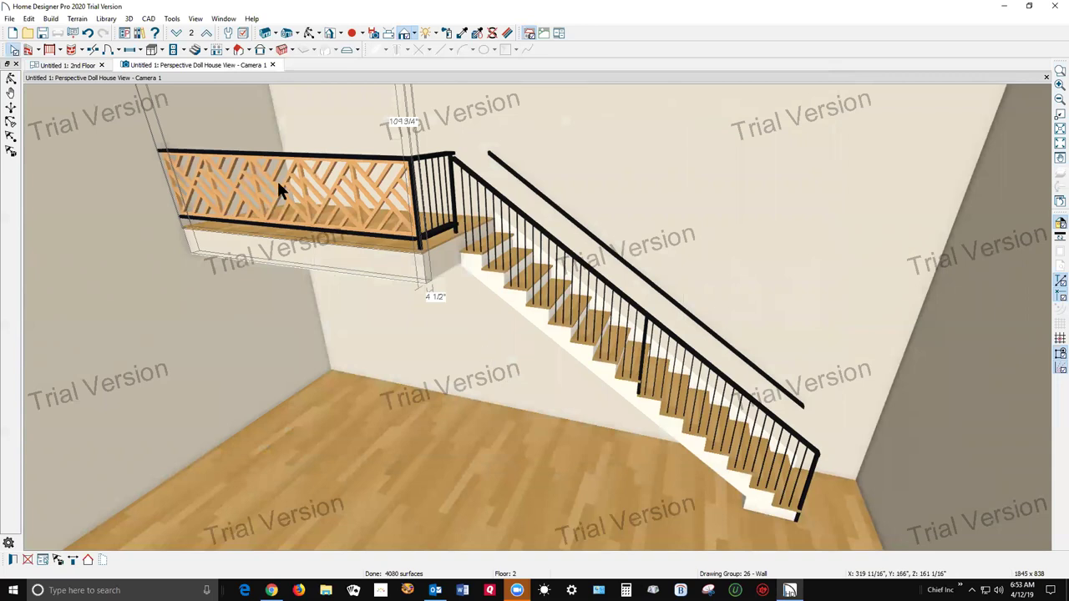
left_click(430, 157)
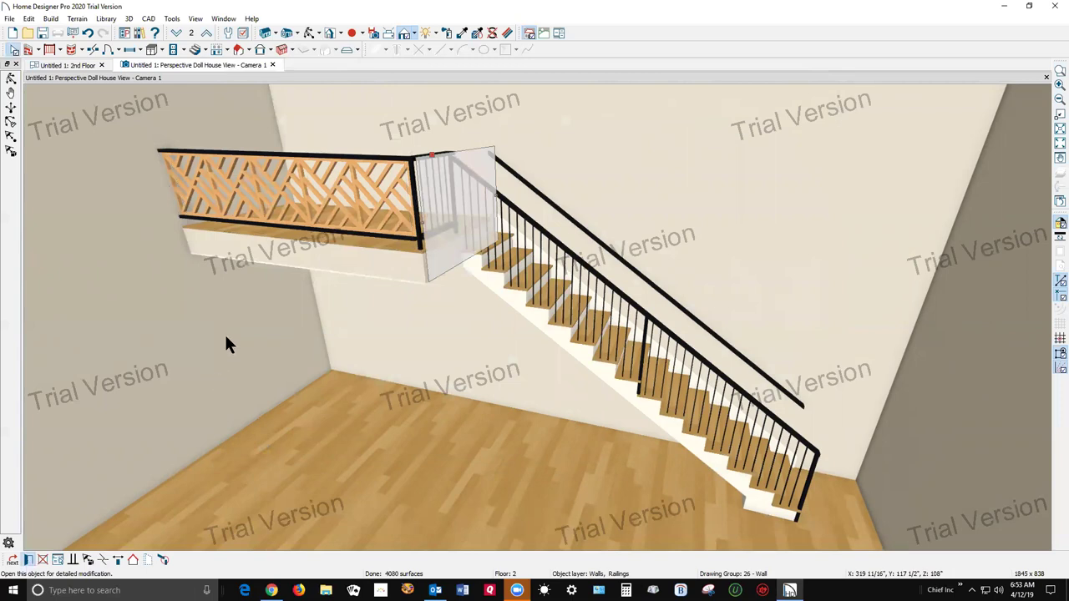
key("Return")
Switch the short landing railing from balusters to Panels
left_click(254, 157)
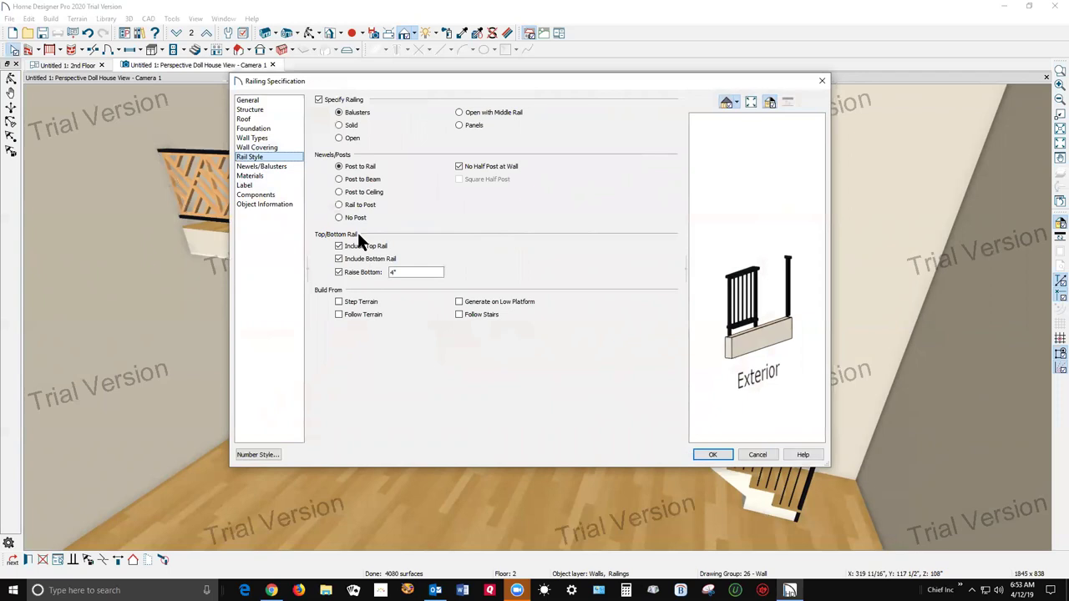
left_click(282, 166)
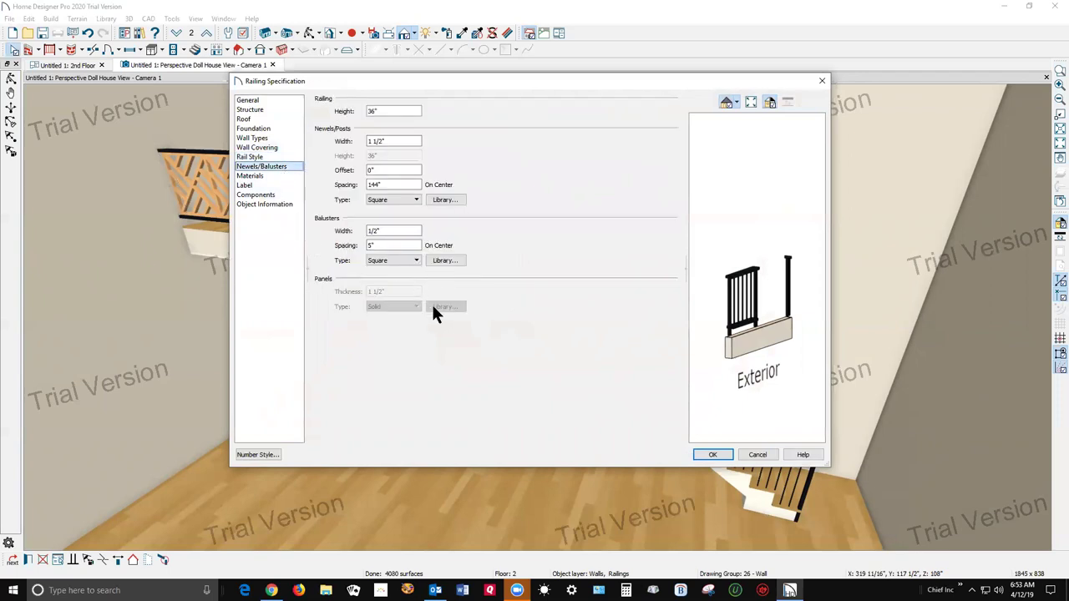
left_click(263, 156)
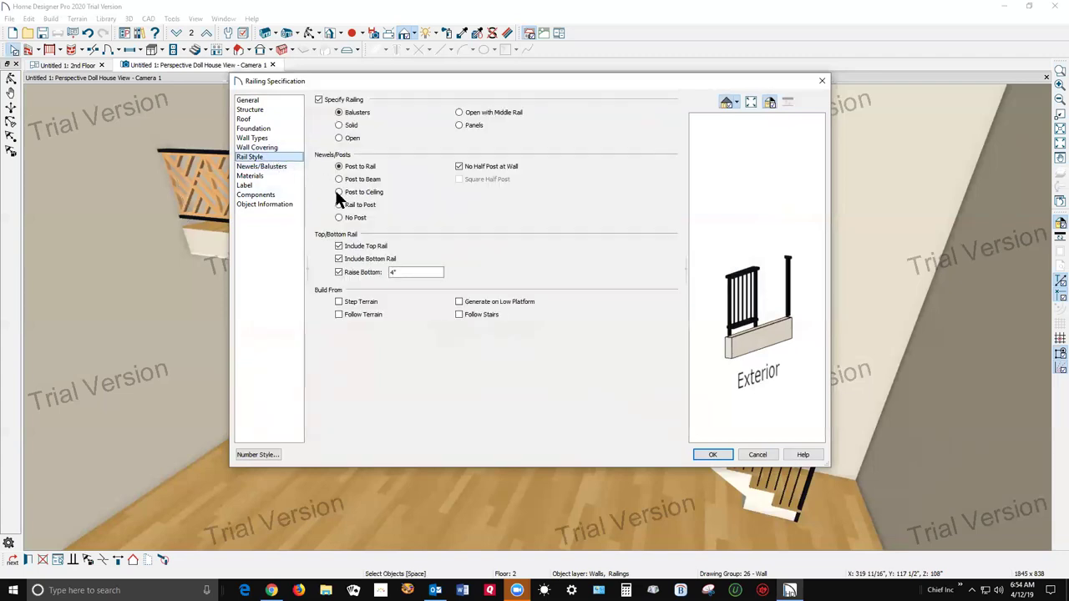
left_click(462, 124)
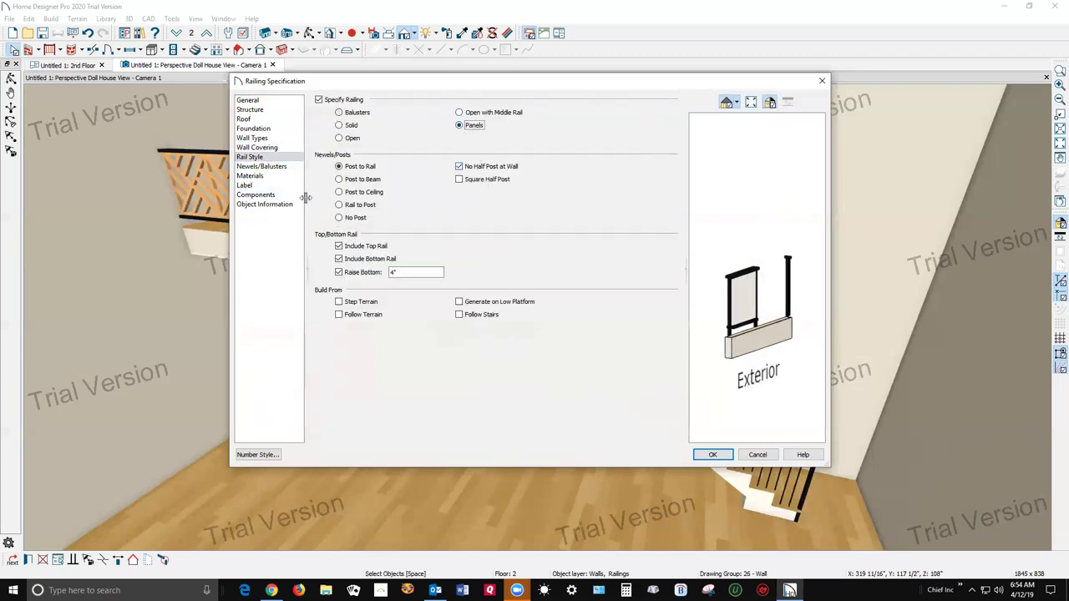
left_click(266, 167)
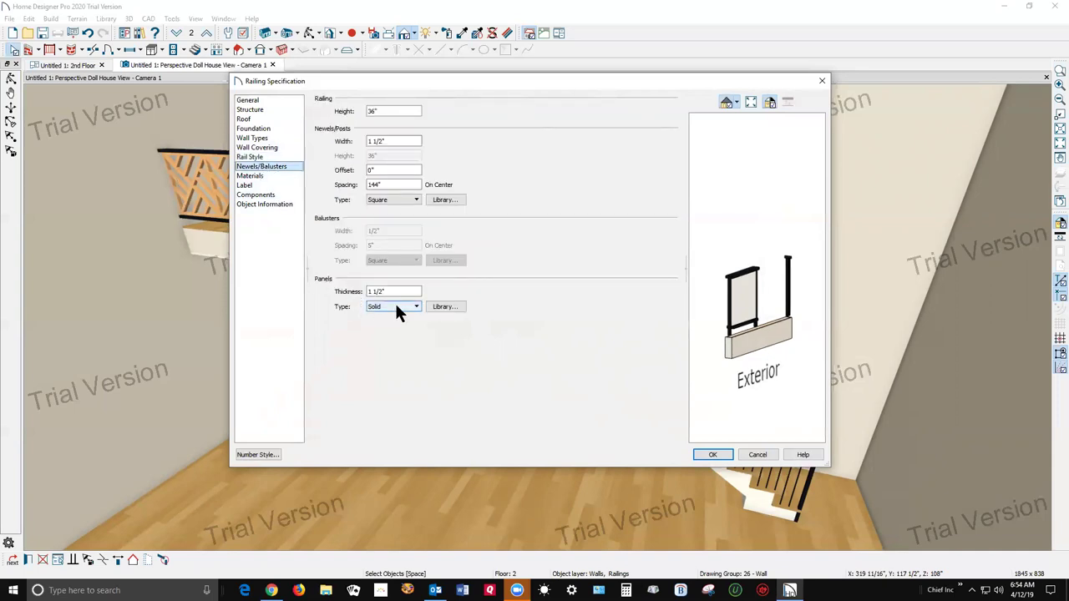
Browse the Fences and Railings panel categories: Docks, Glass, Ironwork, Picket, Privacy, Rail
left_click(447, 306)
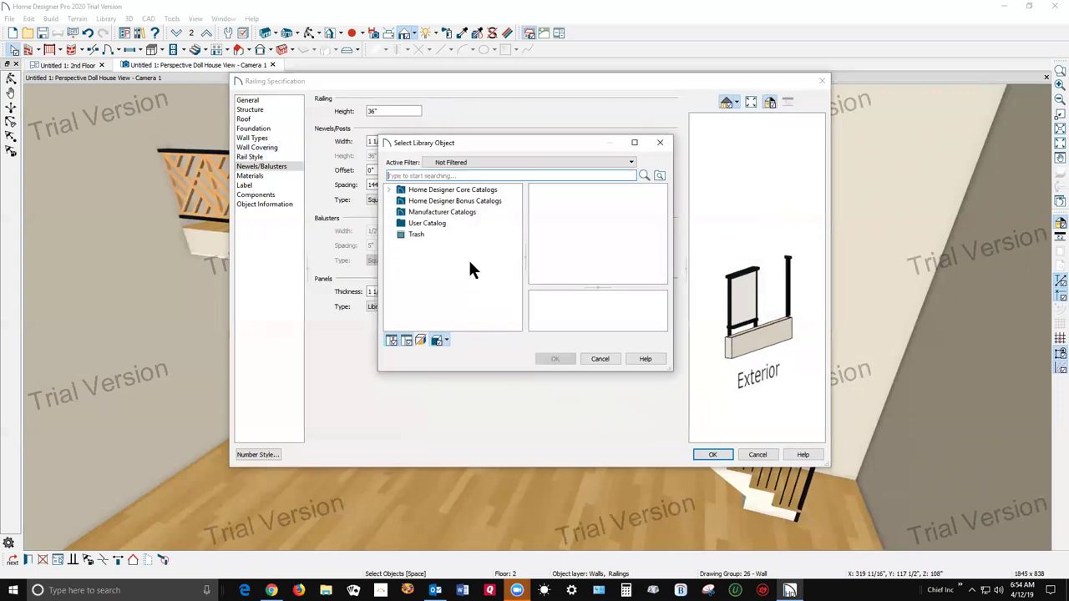
left_click(388, 189)
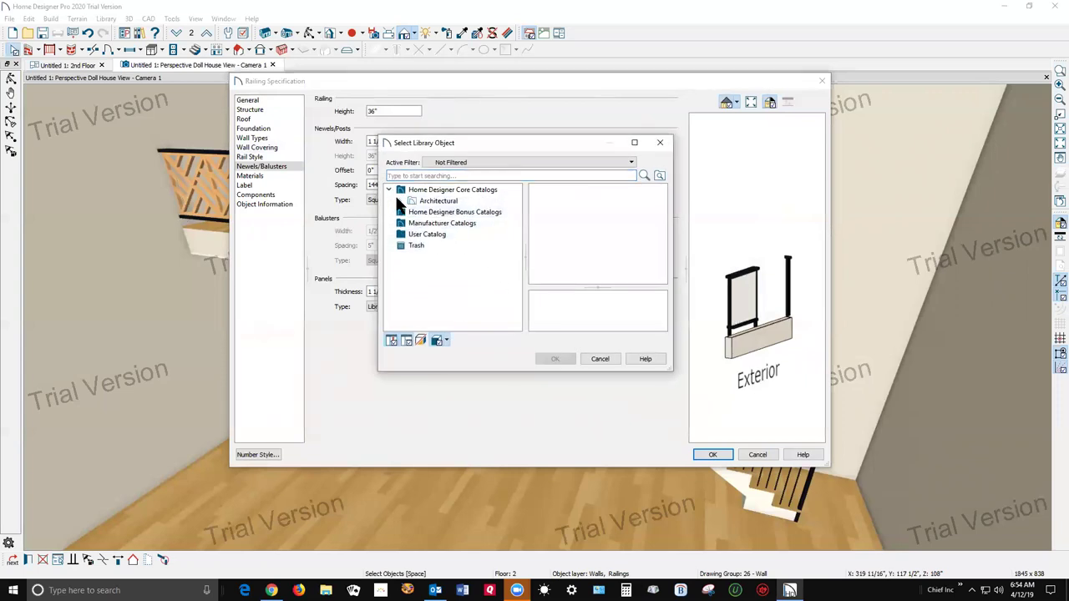
left_click(398, 201)
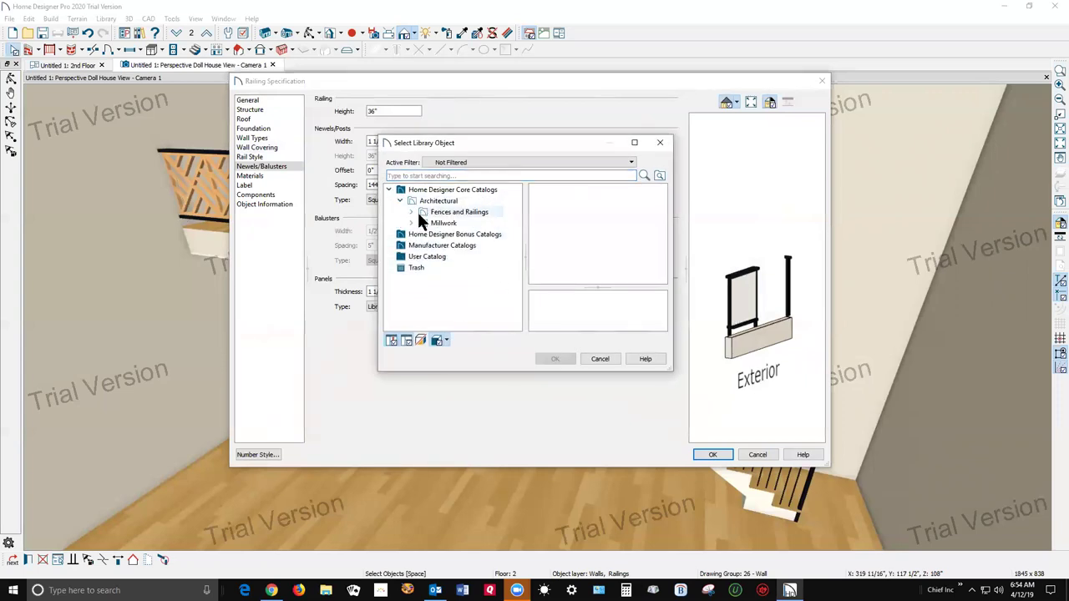
left_click(412, 212)
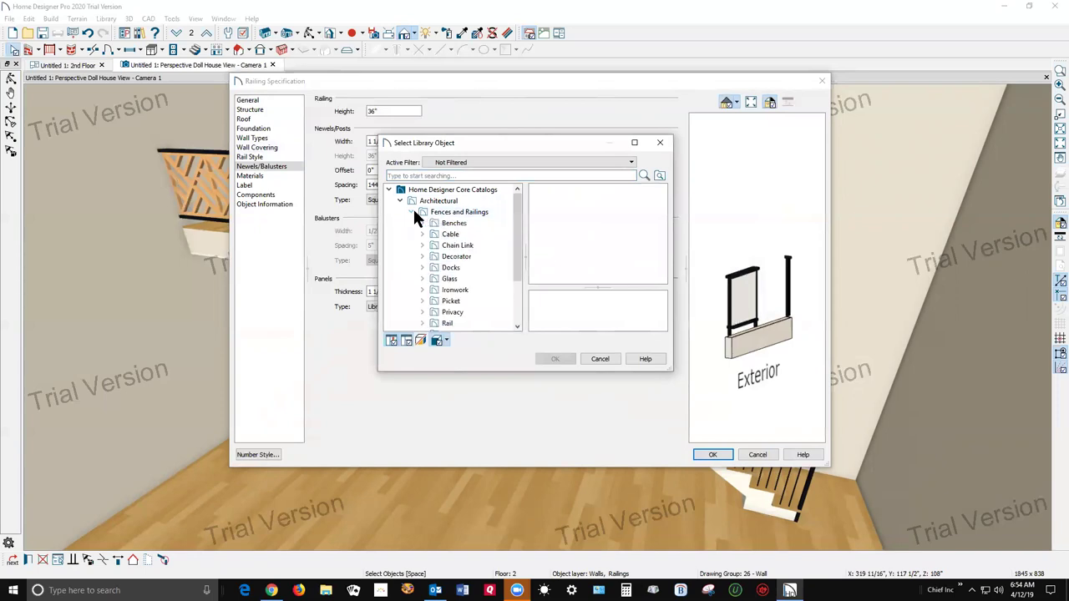
left_click(460, 266)
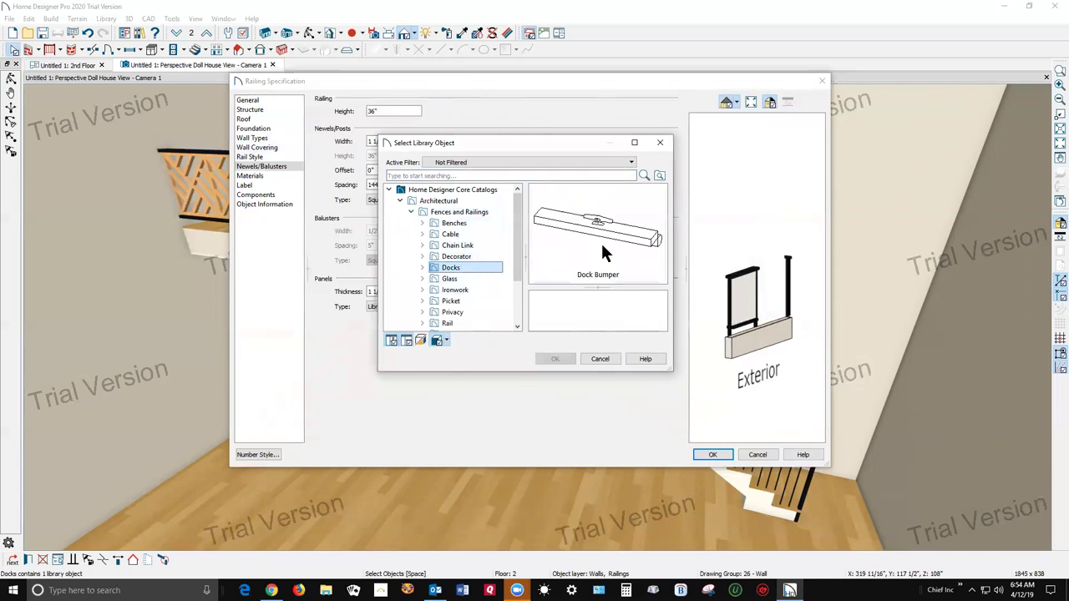
left_click(454, 279)
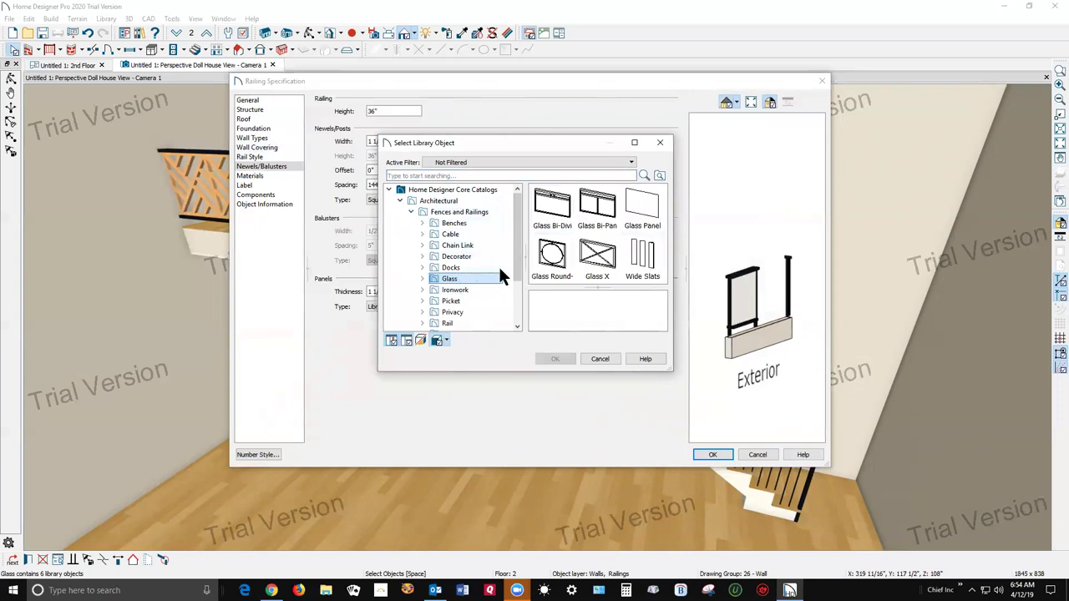
left_click(543, 207)
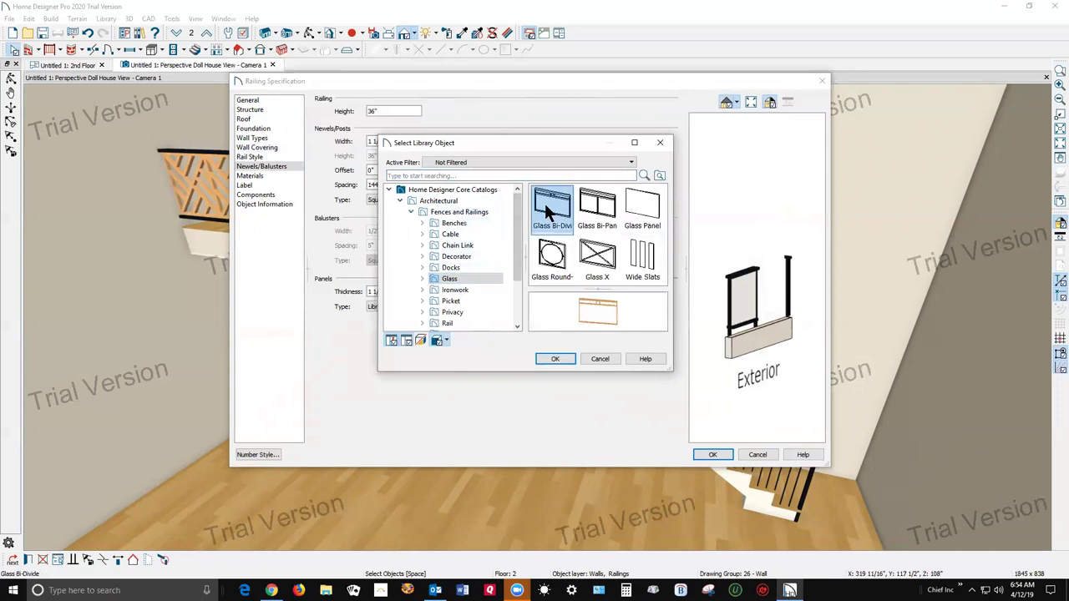
left_click(455, 292)
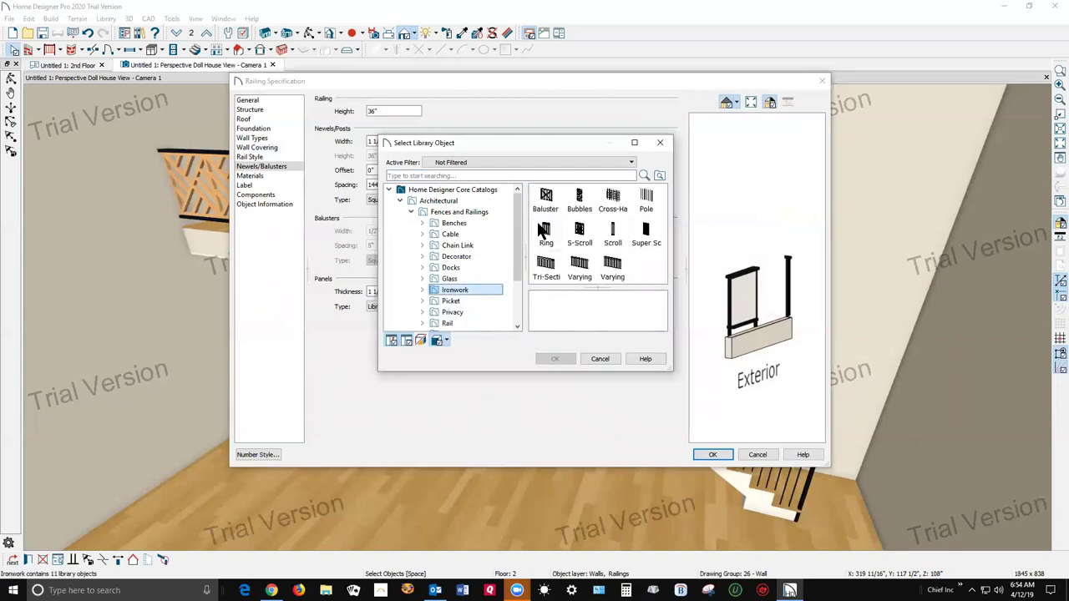
left_click(614, 200)
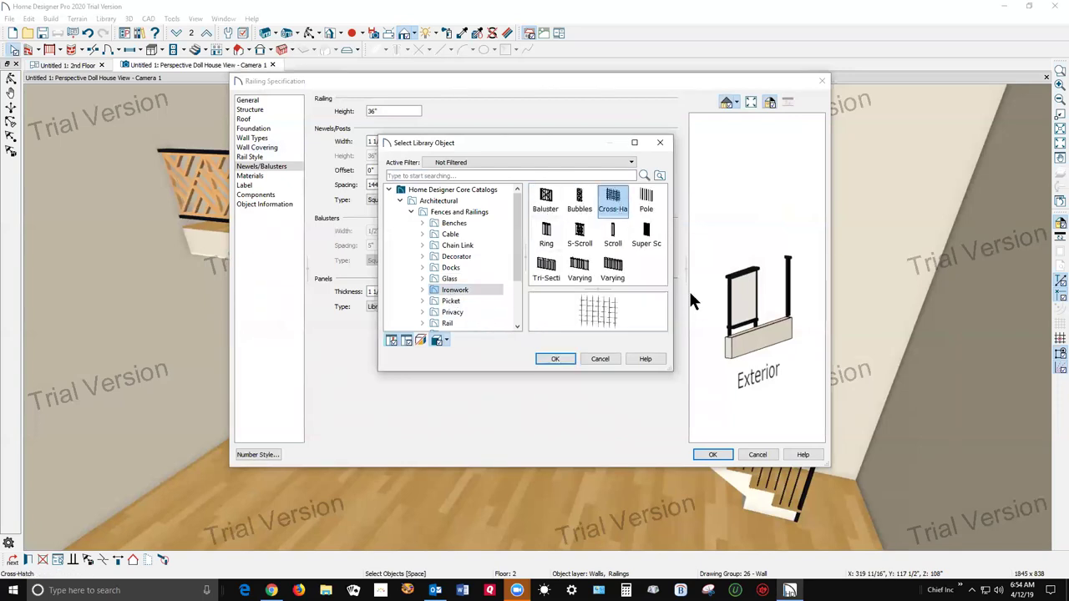
left_click(452, 301)
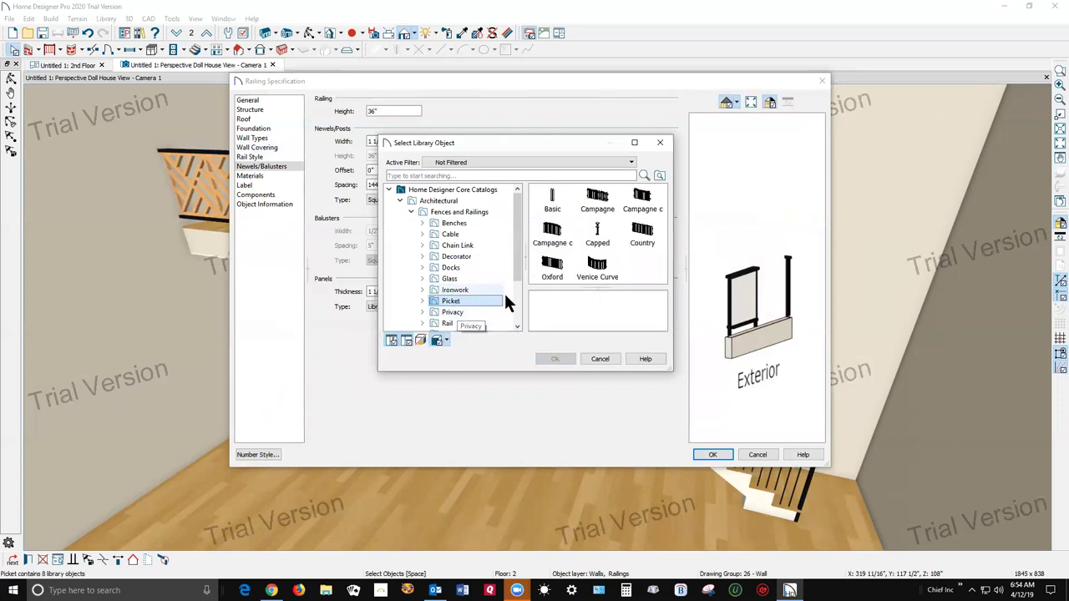
left_click(451, 312)
left_click(449, 324)
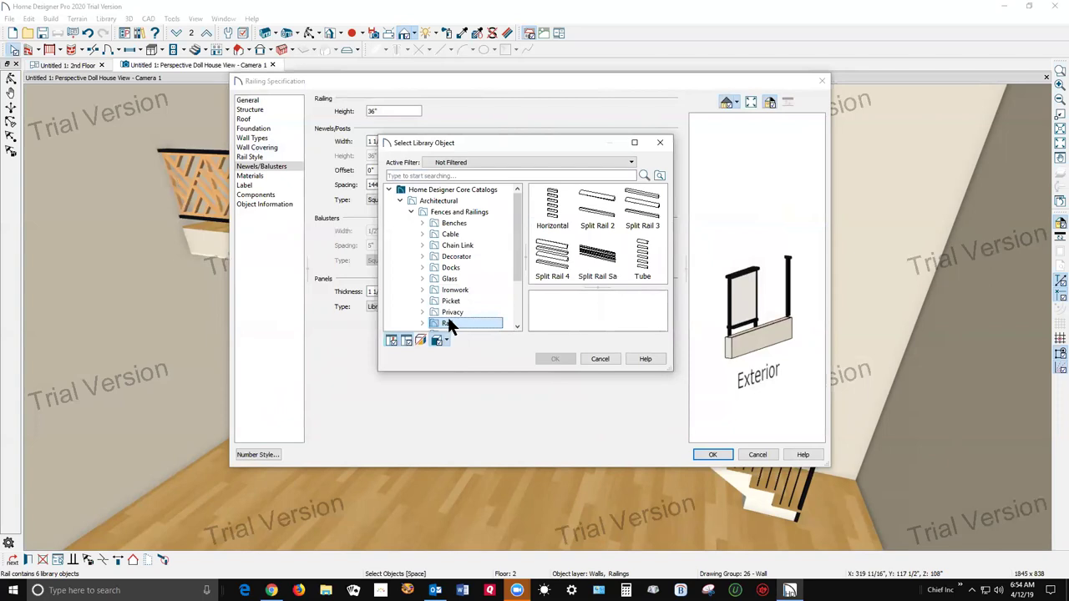
Choose the Glass X panel from the Glass category for the short landing railing
scroll(455, 317, "down", 1)
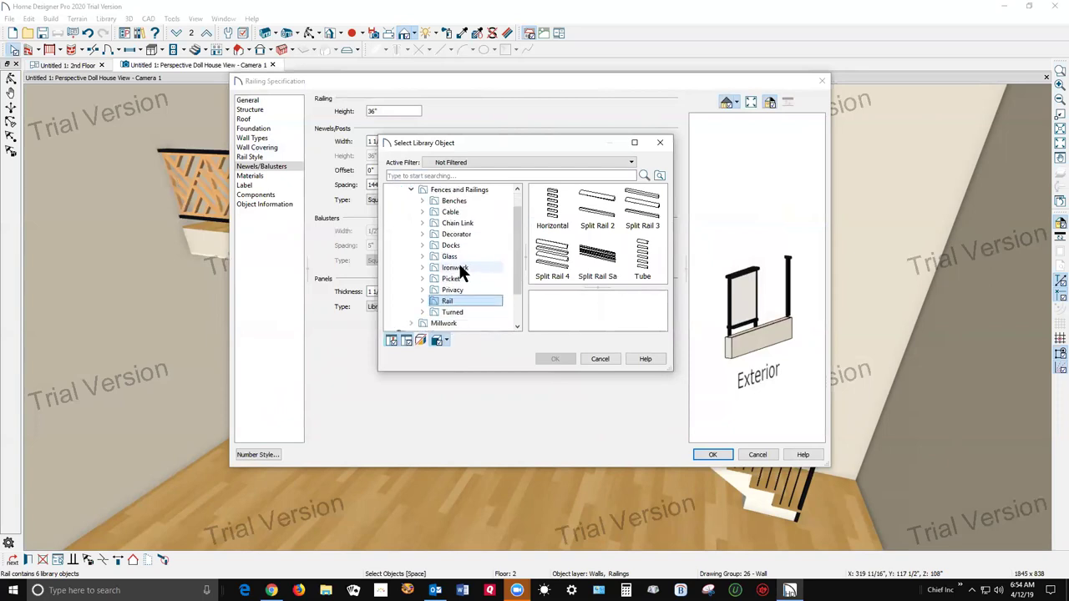
left_click(456, 310)
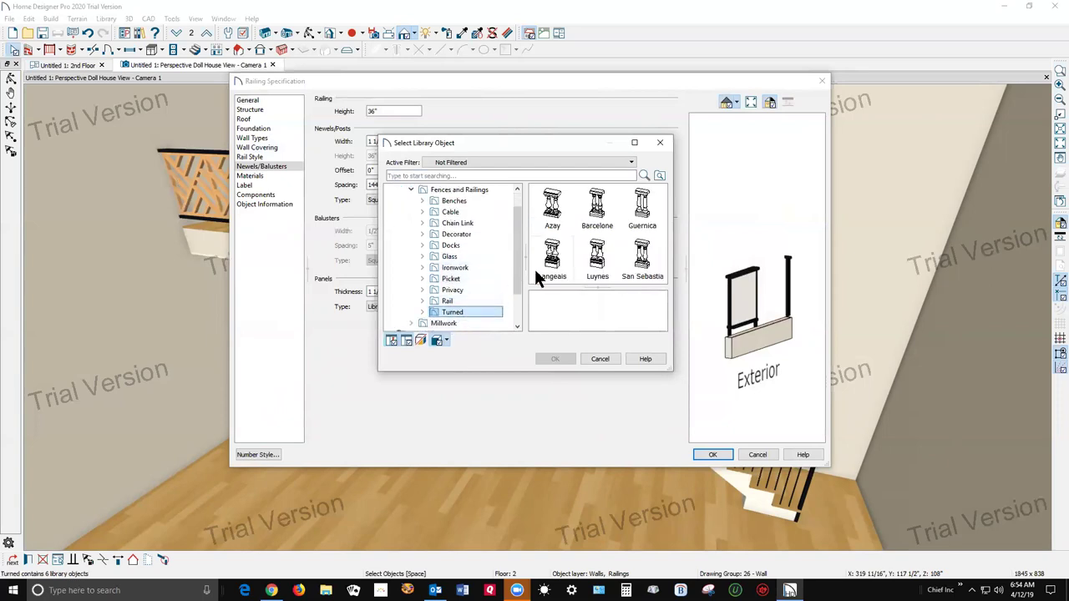
left_click(447, 257)
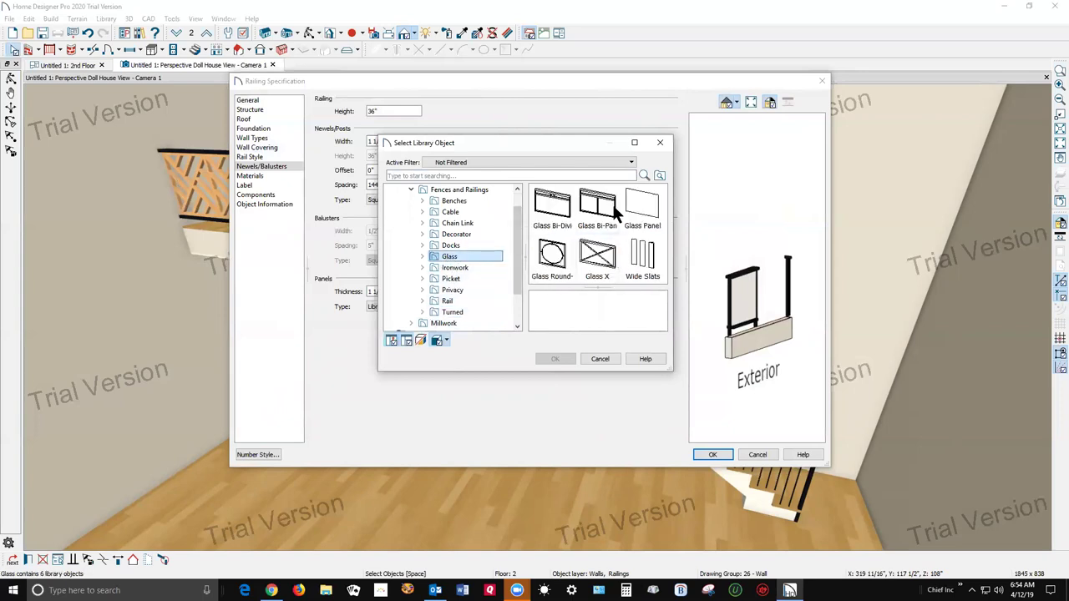
left_click(600, 255)
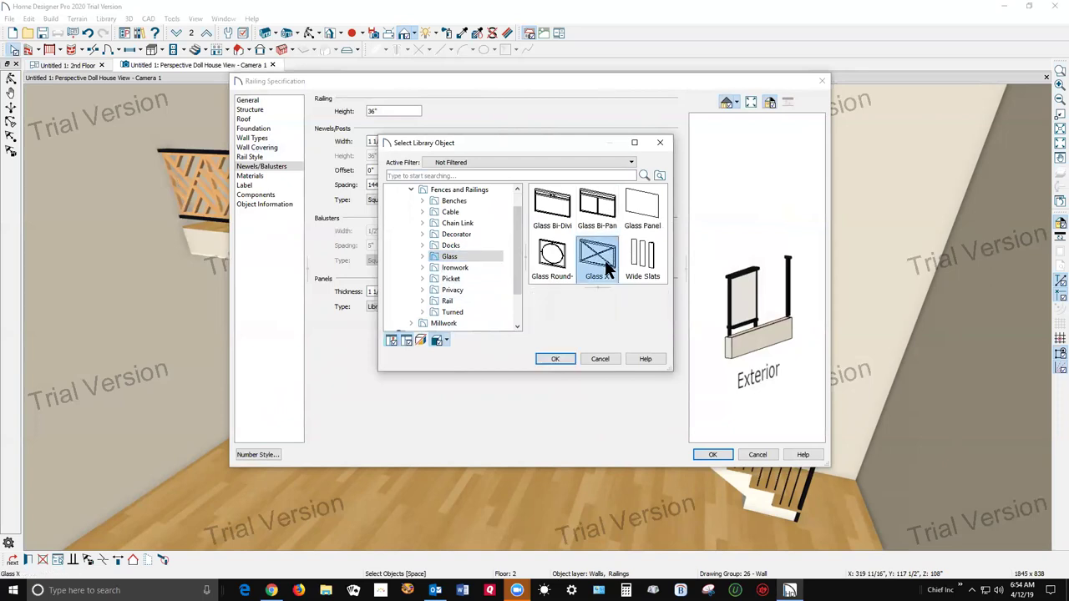
left_click(555, 359)
left_click(713, 455)
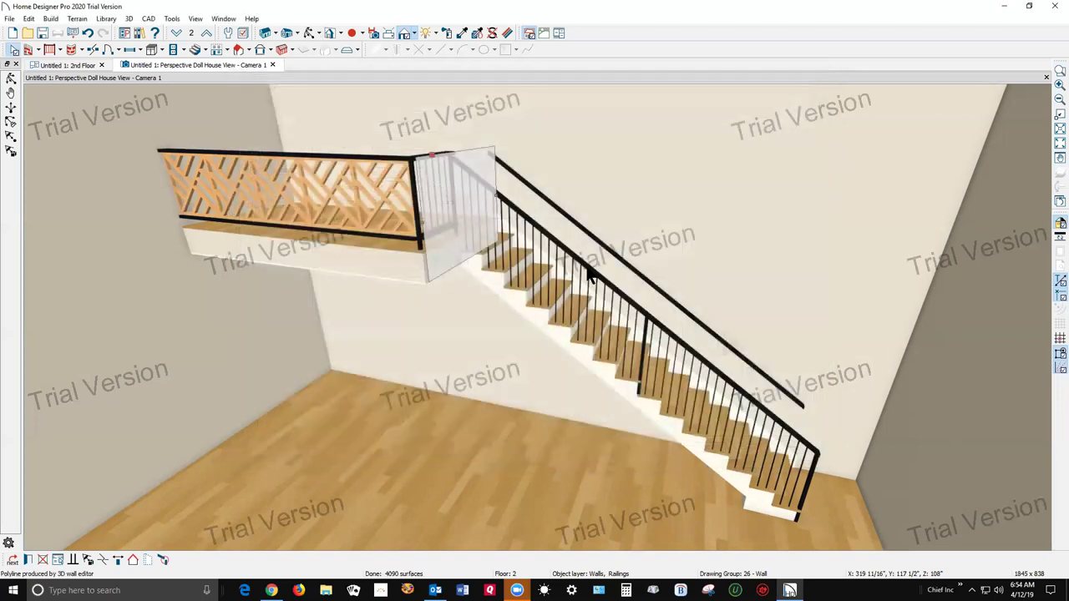
left_click(503, 357)
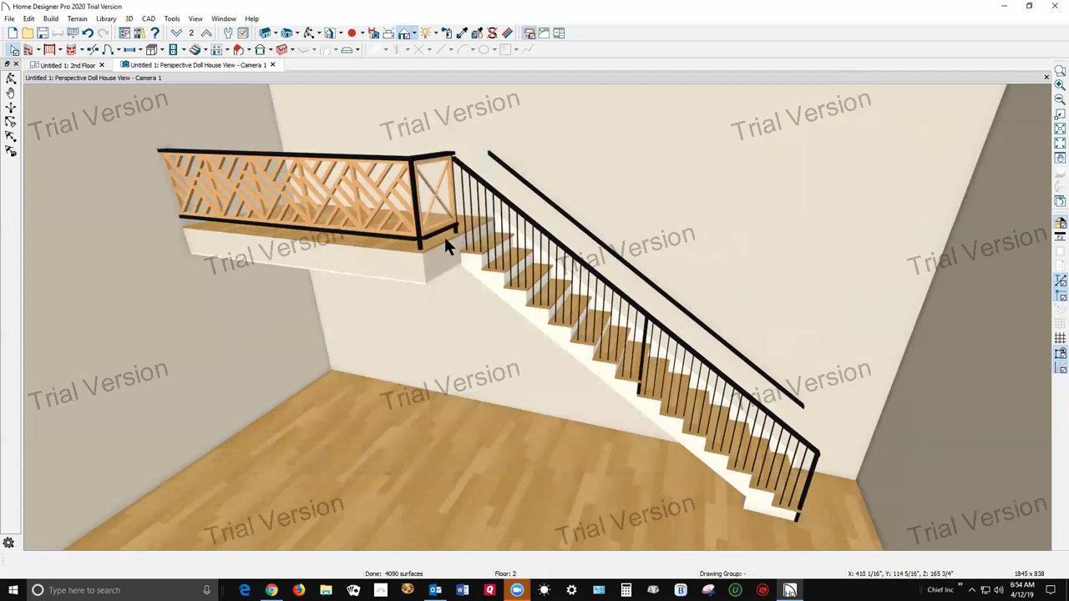